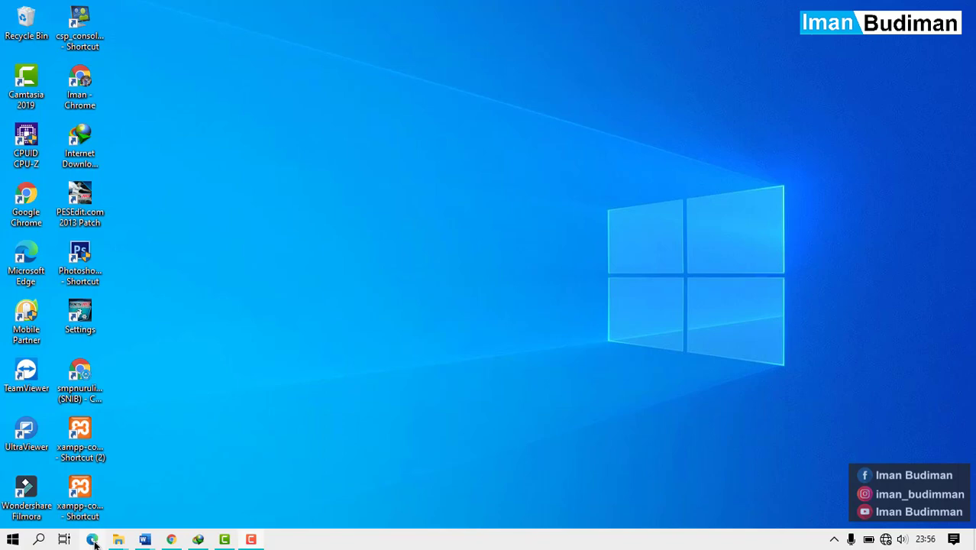
Connect Windows to the Access Poin Wi-Fi network and close the network list.
{"action": "left_click", "coordinate": [885, 539]}
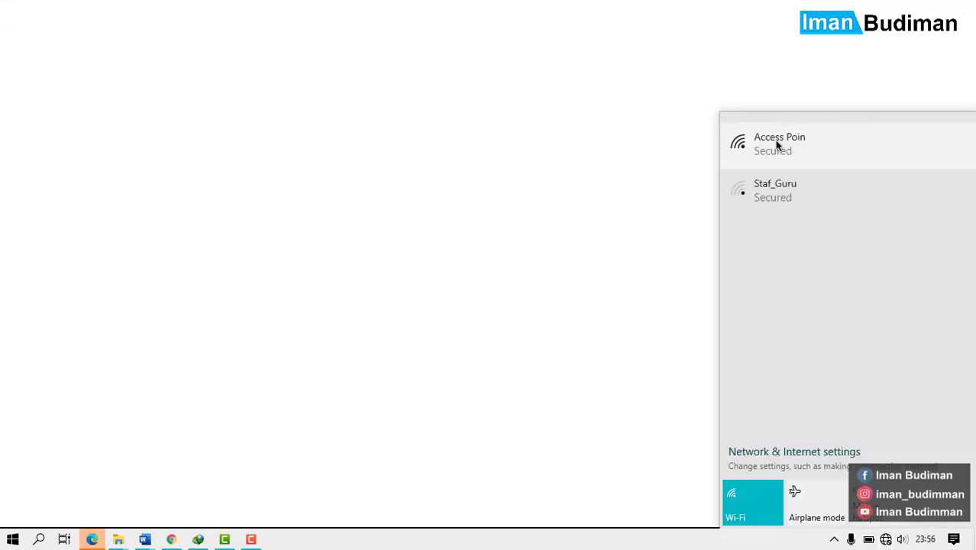
{"action": "left_click", "coordinate": [790, 147]}
{"action": "left_click", "coordinate": [888, 194]}
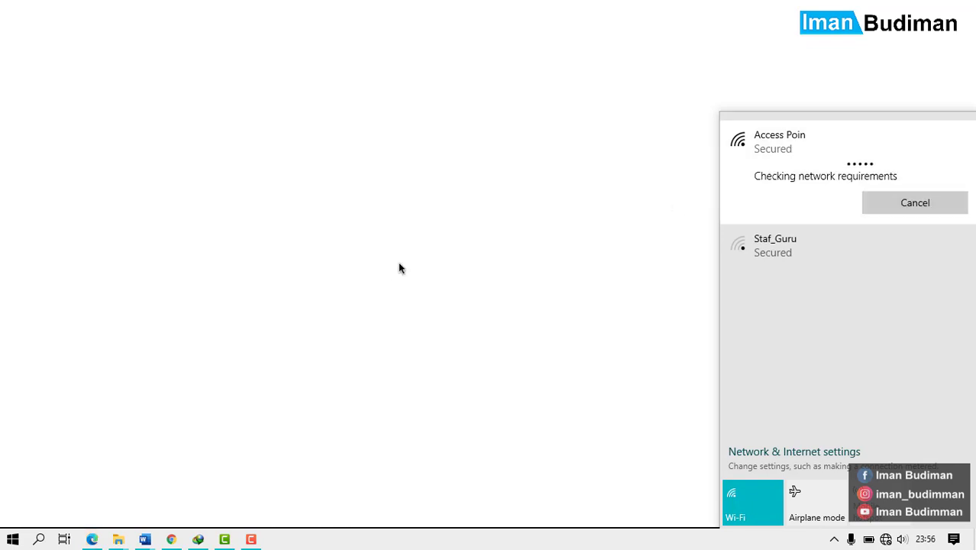
{"action": "left_click", "coordinate": [388, 491]}
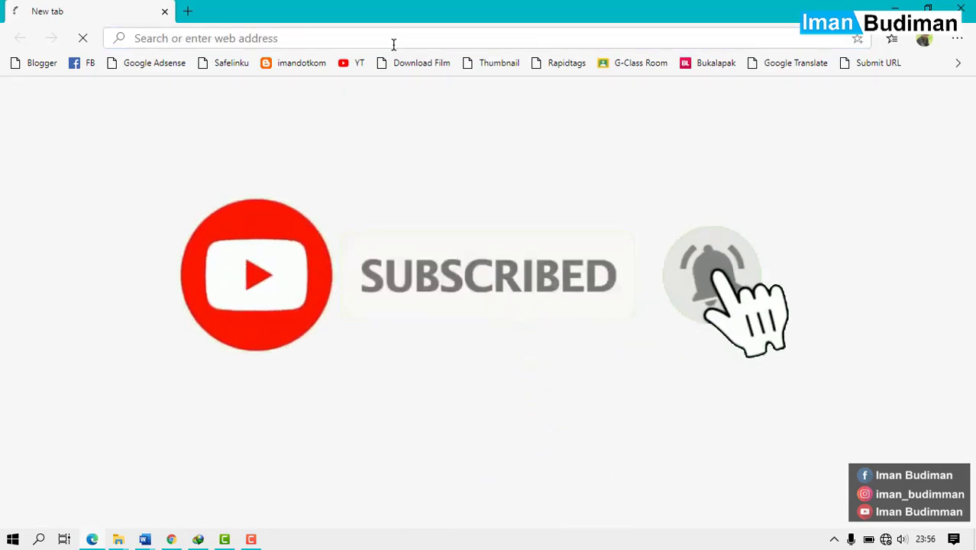
Search 'google clas' in Edge's address bar and open the classroom.google.com suggestion.
{"action": "left_click", "coordinate": [394, 42]}
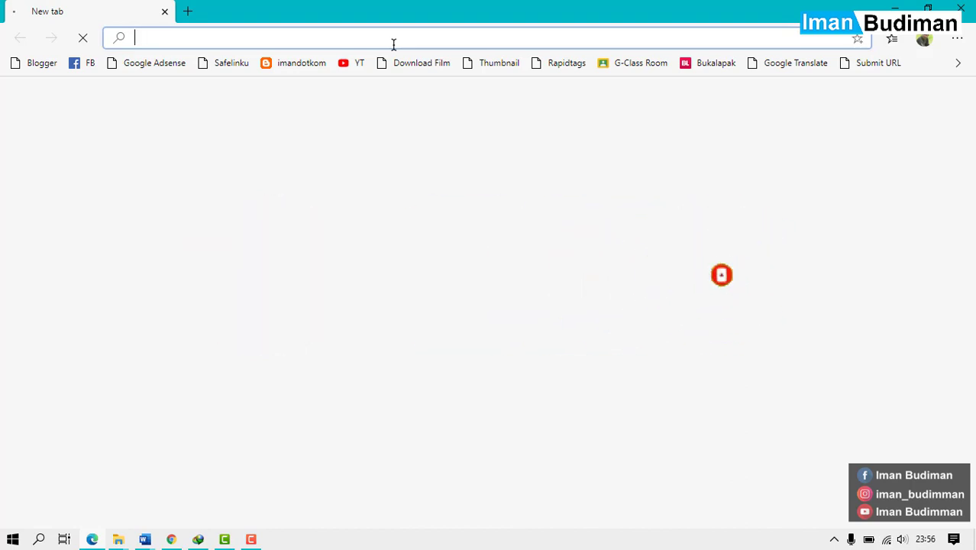
{"action": "type", "text": "google"}
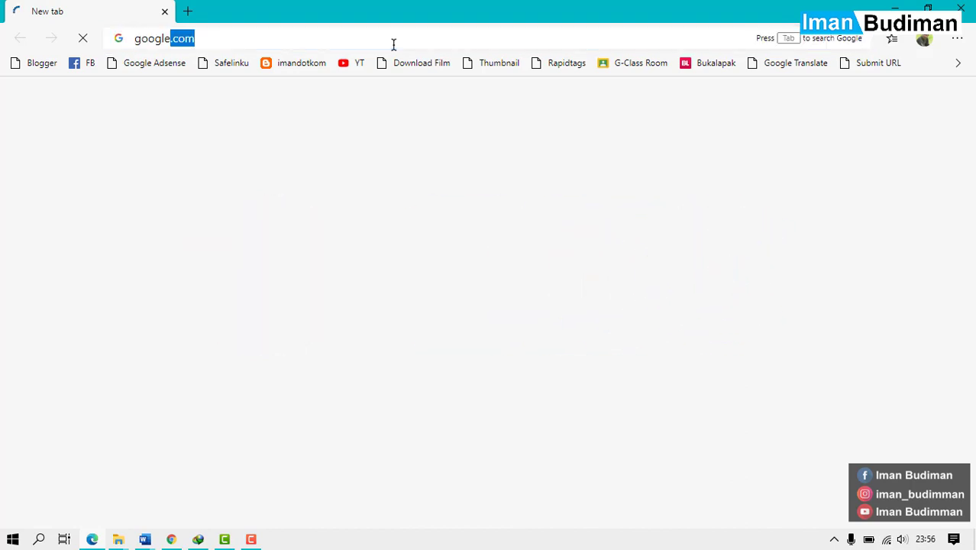
{"action": "type", "text": " clas"}
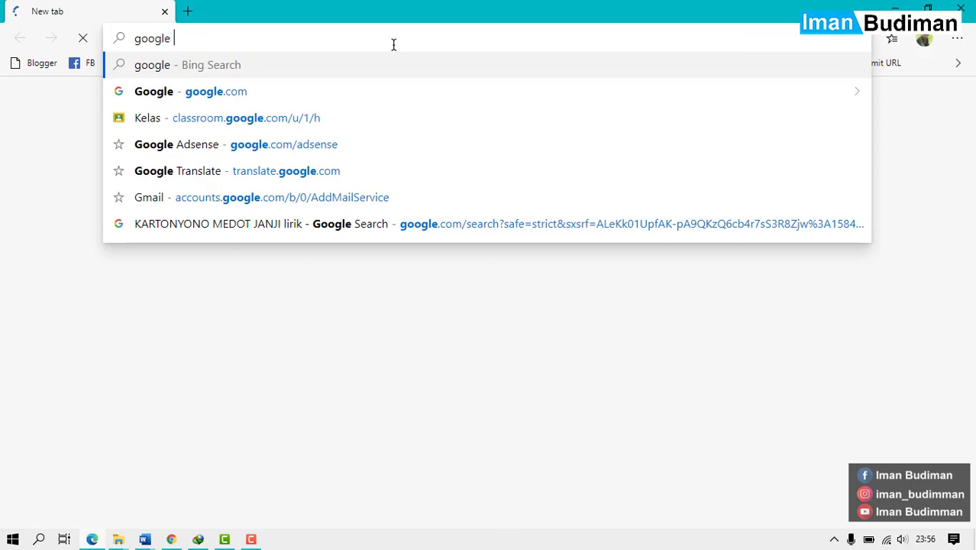
{"action": "key", "text": "Down"}
{"action": "key", "text": "Down"}
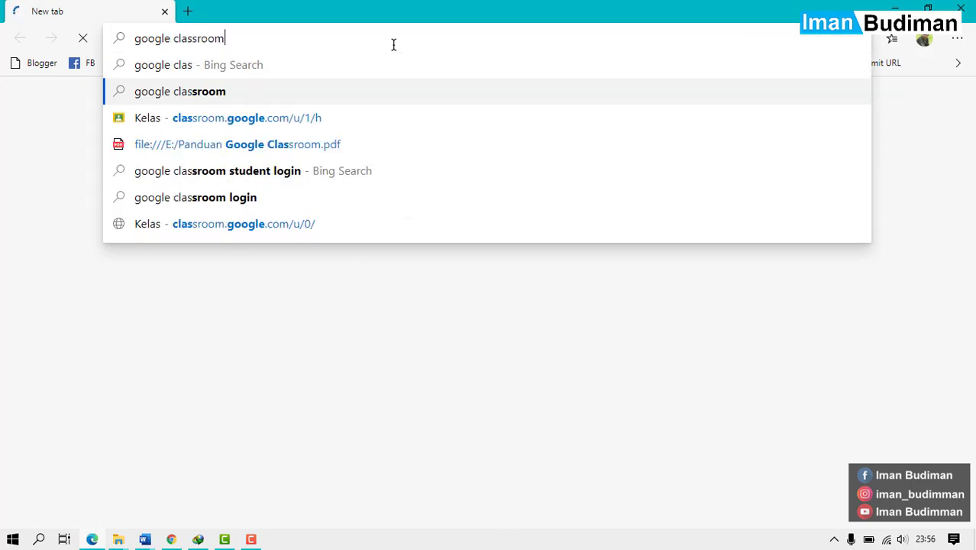
{"action": "key", "text": "Return"}
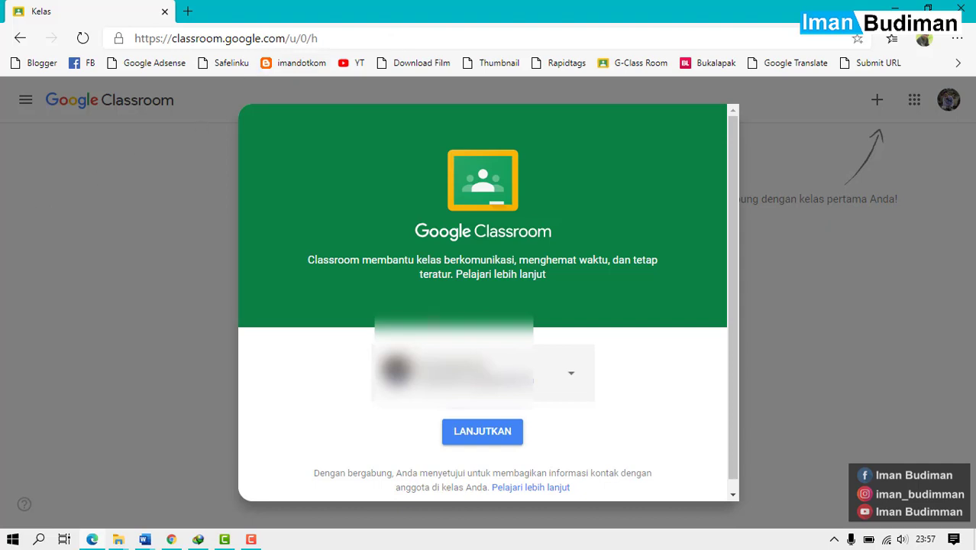
Sign in with another Google account, entering its e-mail address and password.
{"action": "left_click", "coordinate": [568, 371]}
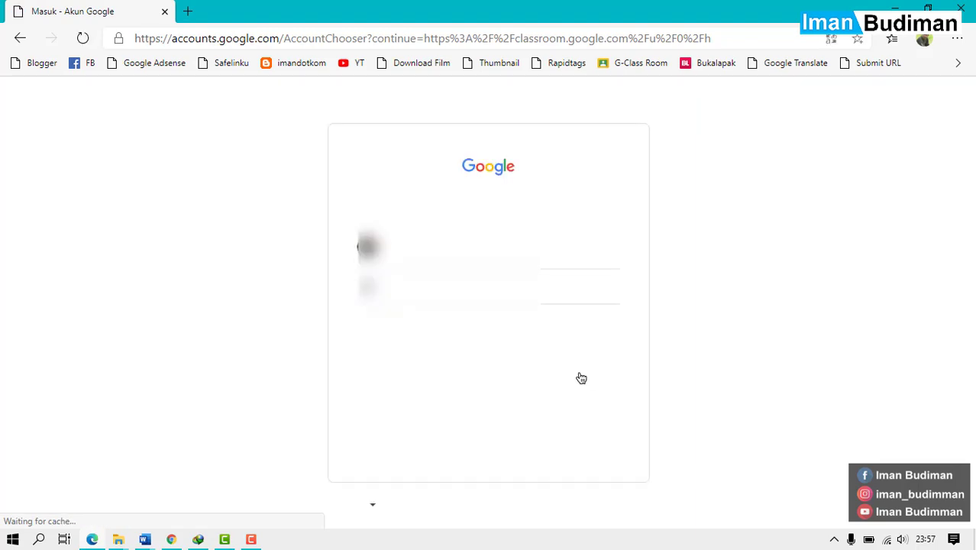
{"action": "left_click", "coordinate": [562, 283]}
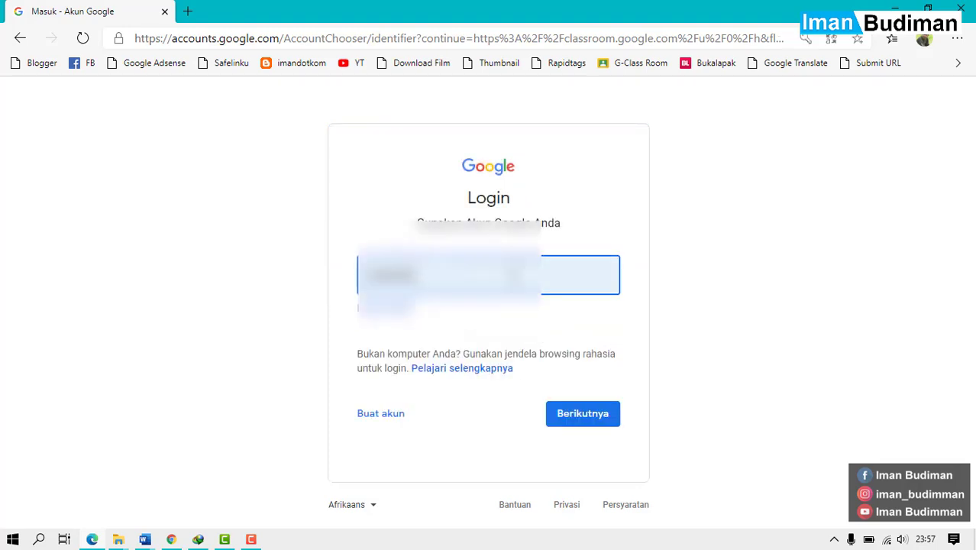
{"action": "key", "text": "ctrl+a"}
{"action": "key", "text": "BackSpace"}
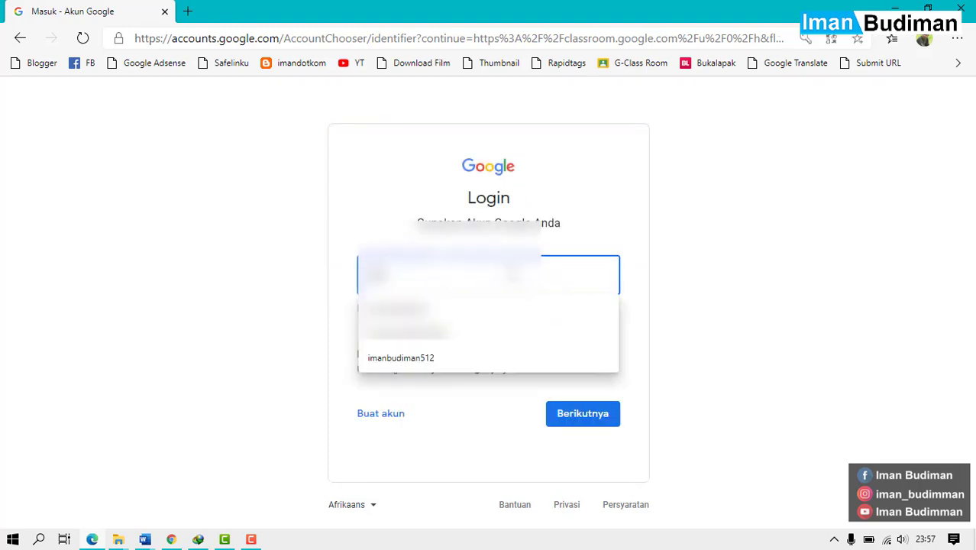
{"action": "key", "text": "Down"}
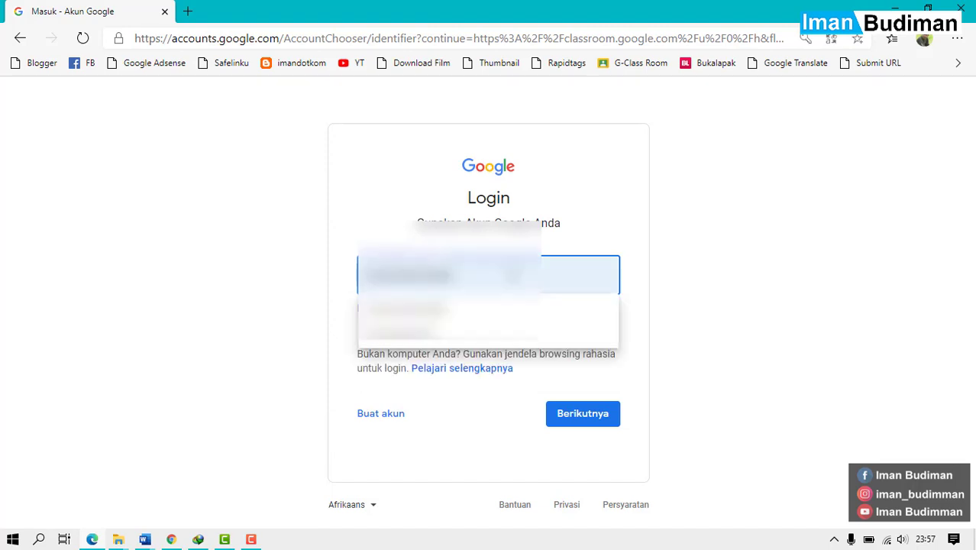
{"action": "key", "text": "Return"}
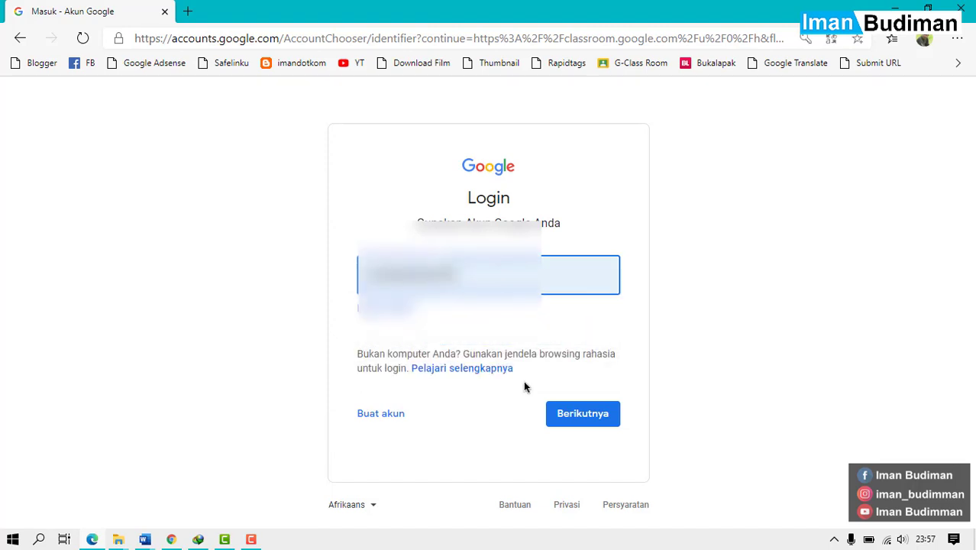
{"action": "left_click", "coordinate": [595, 414]}
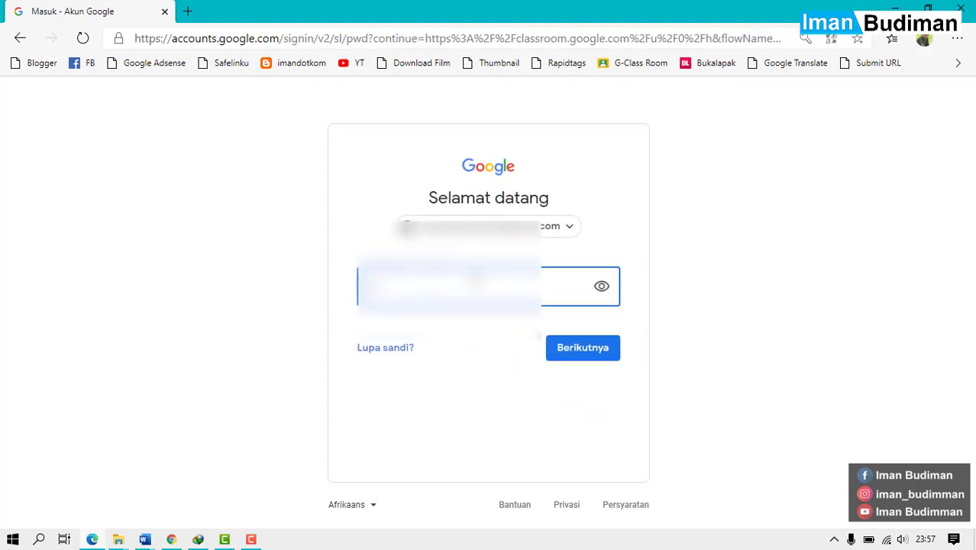
{"action": "type", "text": "•••"}
{"action": "key", "text": "Return"}
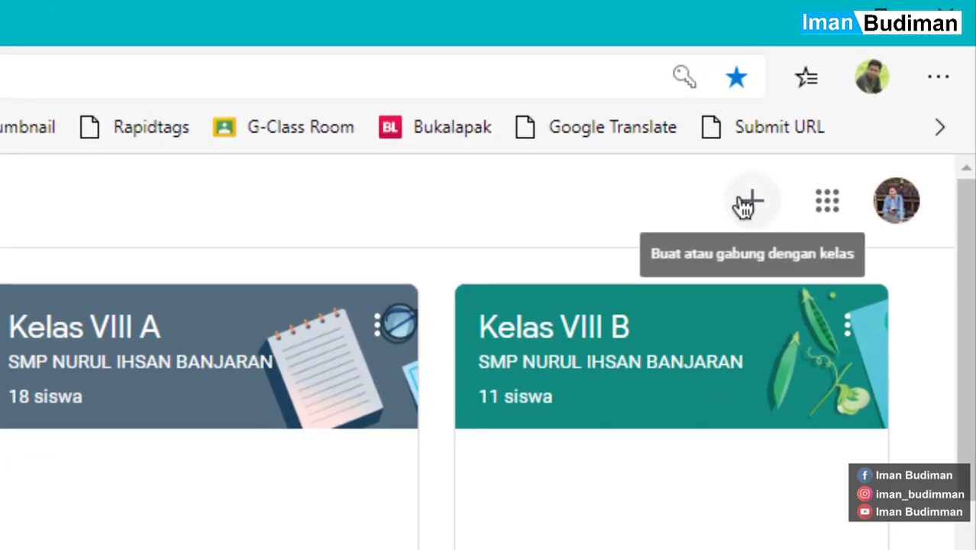
Choose Buat kelas and acknowledge the school-use notice to reach the class form.
{"action": "left_click", "coordinate": [746, 203]}
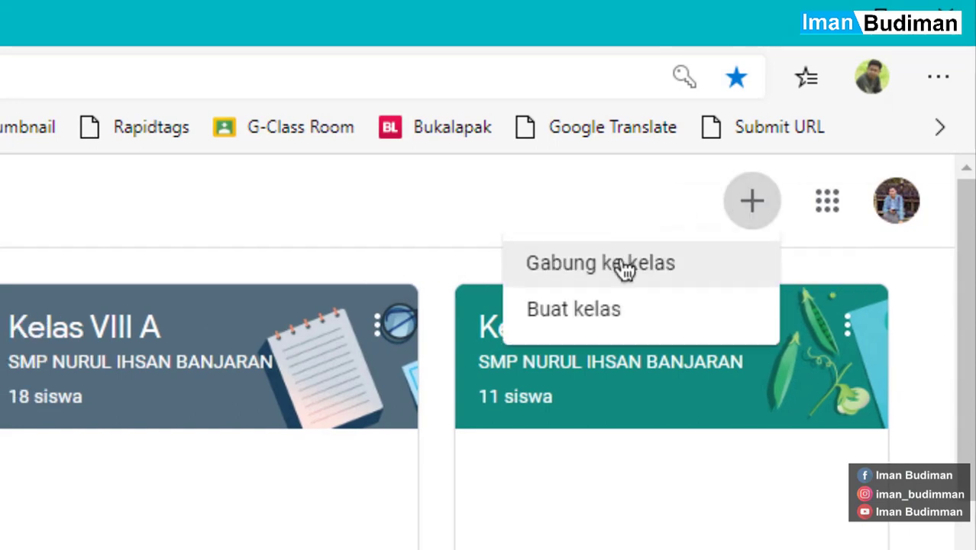
{"action": "left_click", "coordinate": [640, 310]}
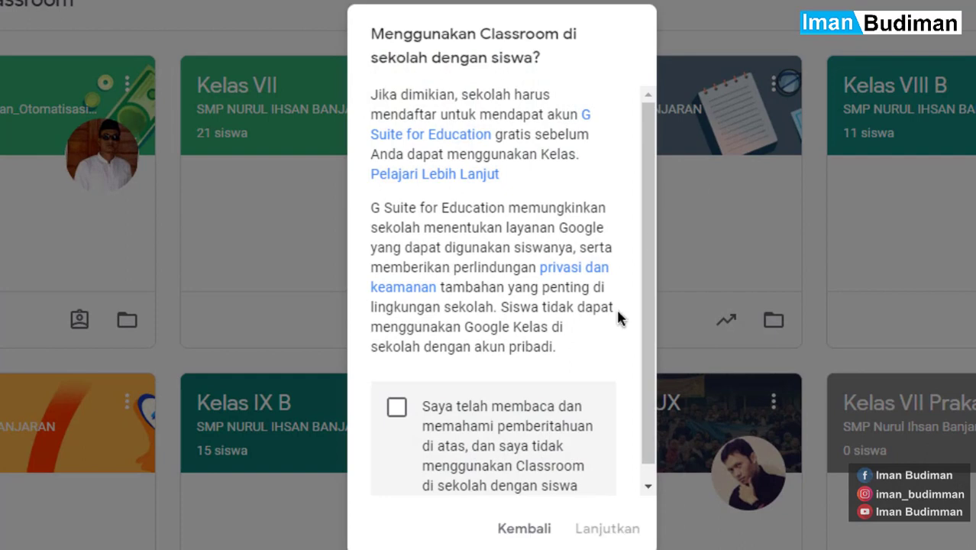
{"action": "scroll", "coordinate": [615, 306], "scroll_direction": "down", "scroll_amount": 1}
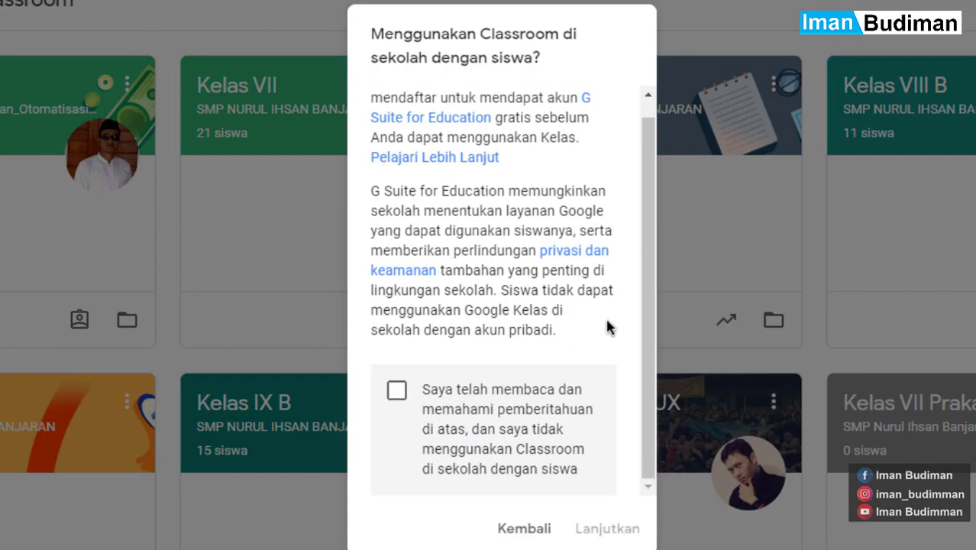
{"action": "left_click", "coordinate": [462, 410]}
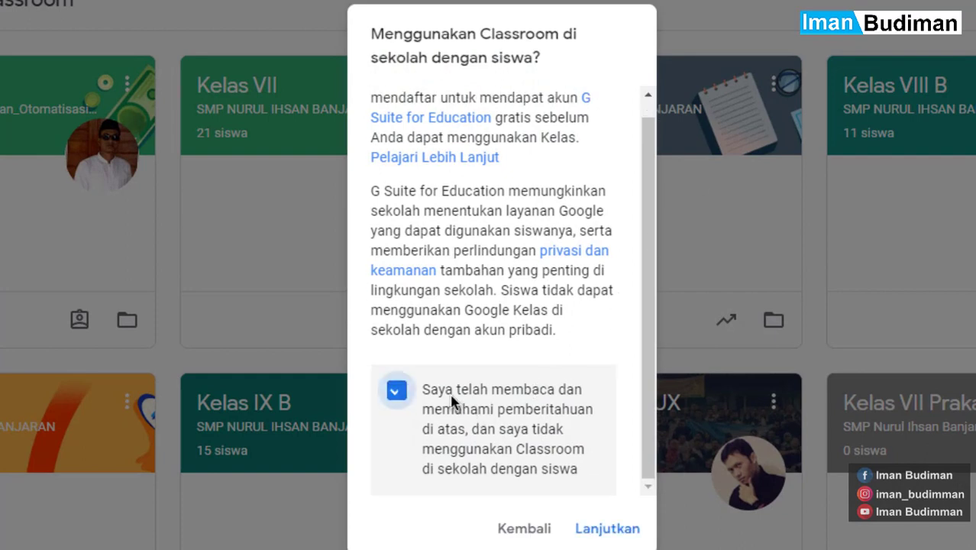
{"action": "left_click", "coordinate": [607, 525]}
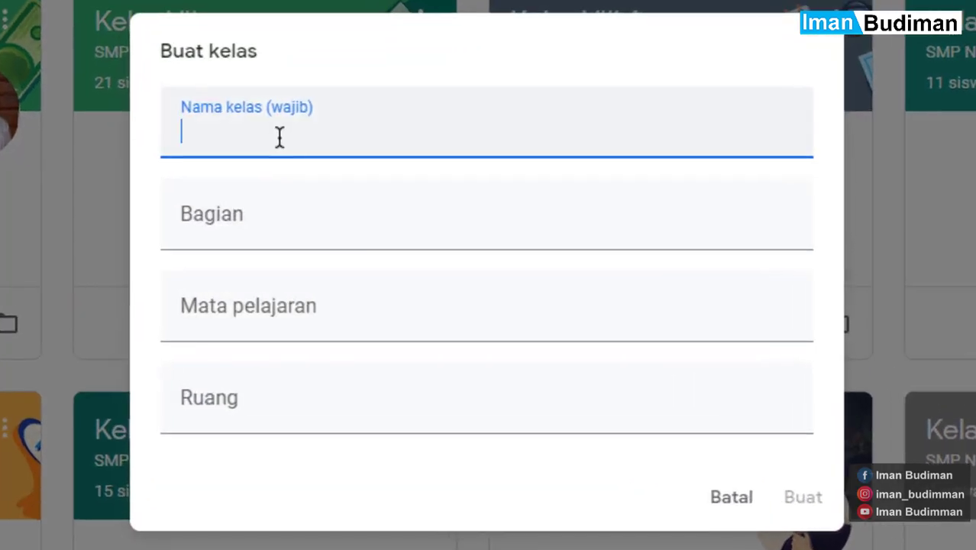
Create class Kelas 7 with section SMP NIB, subject Prakarya and room R_01.
{"action": "type", "text": "Kelas "}
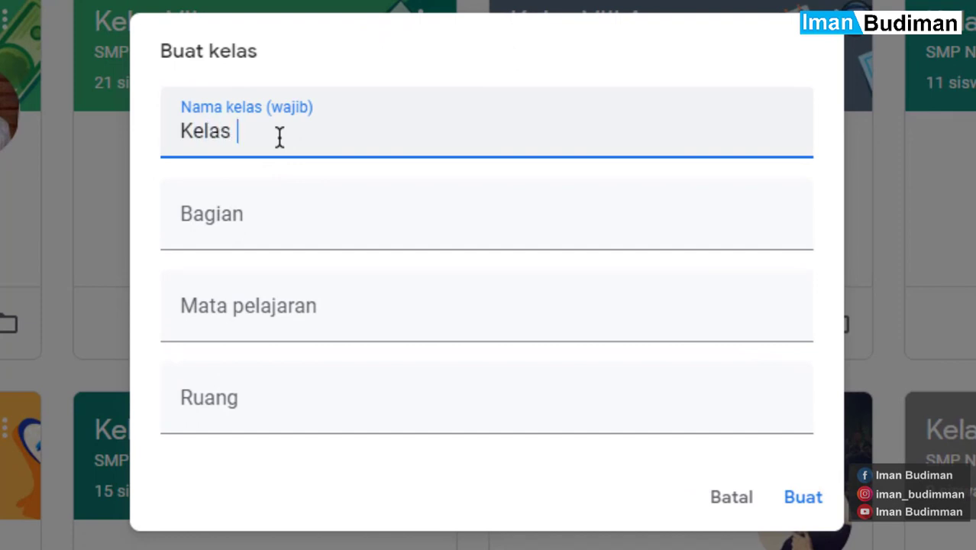
{"action": "type", "text": "7"}
{"action": "key", "text": "Tab"}
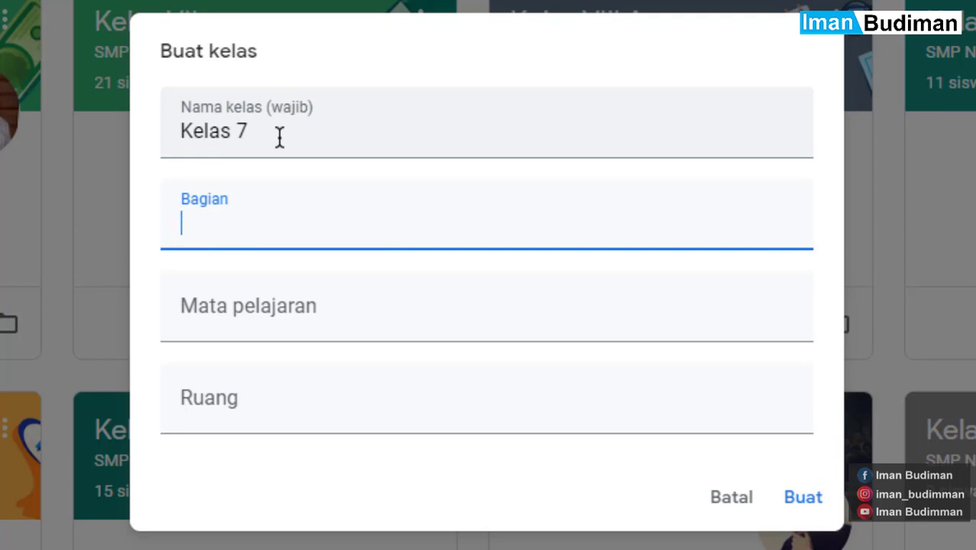
{"action": "type", "text": "SMP "}
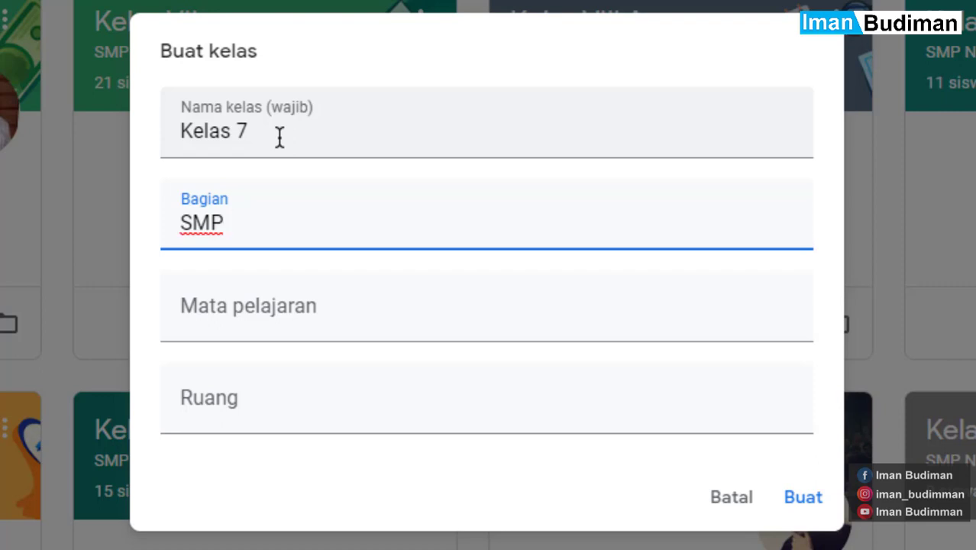
{"action": "type", "text": "NIB"}
{"action": "key", "text": "Tab"}
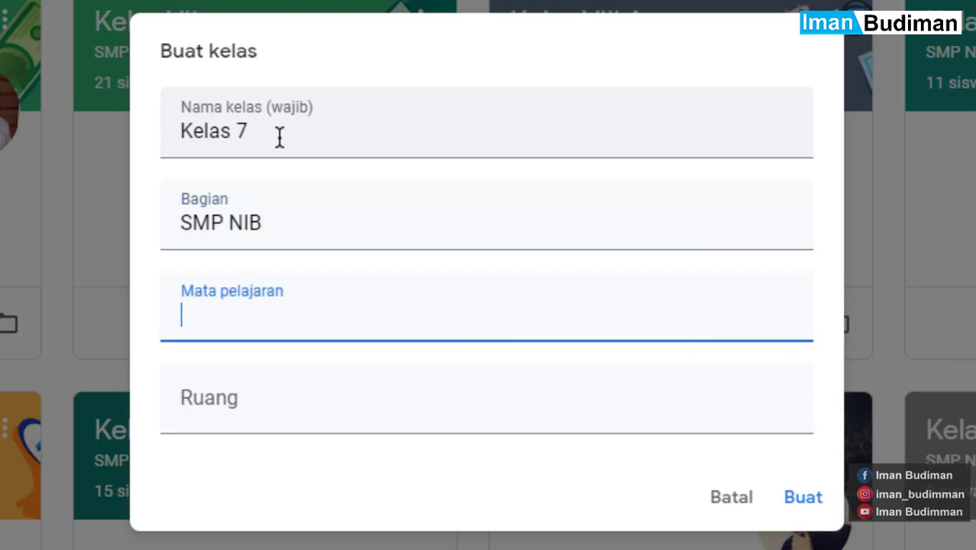
{"action": "type", "text": "Prakarya"}
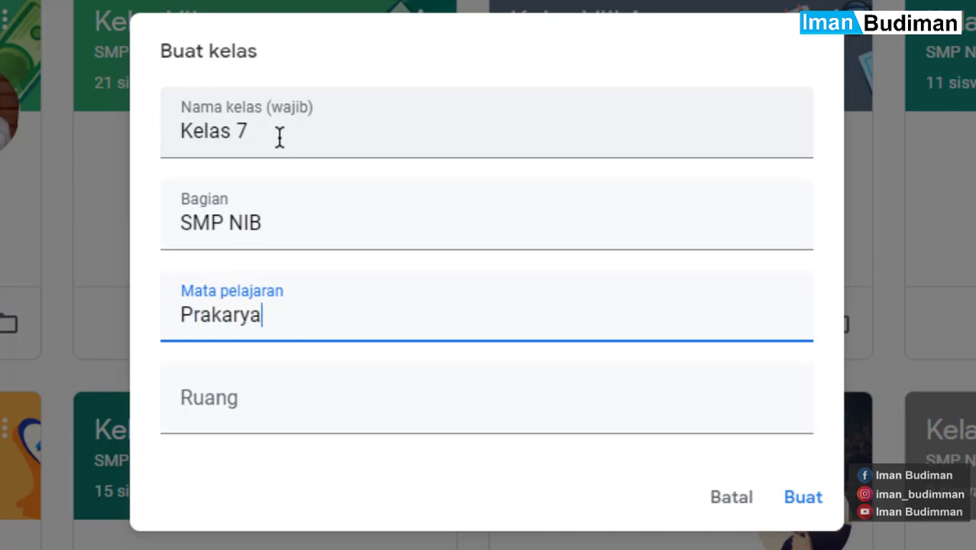
{"action": "key", "text": "Tab"}
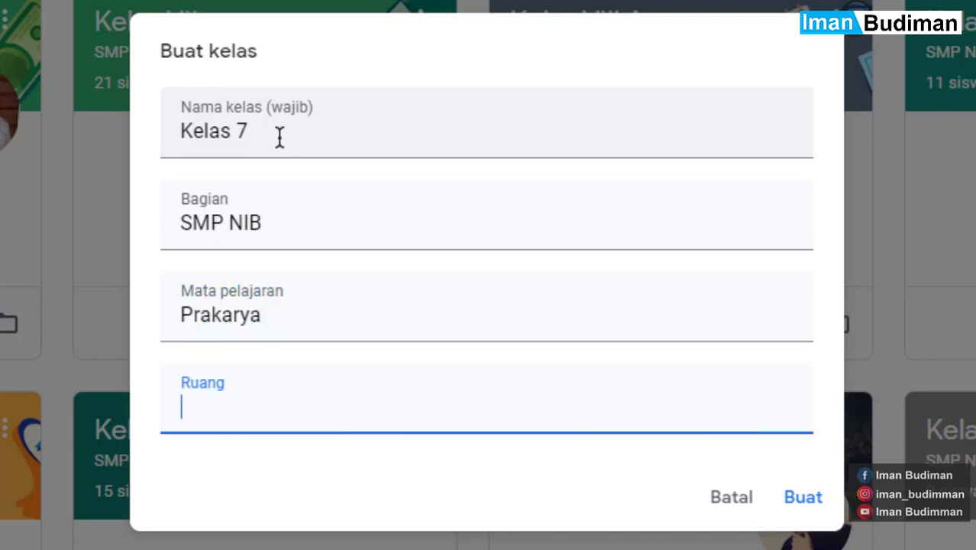
{"action": "type", "text": "R_01"}
{"action": "left_click", "coordinate": [806, 497]}
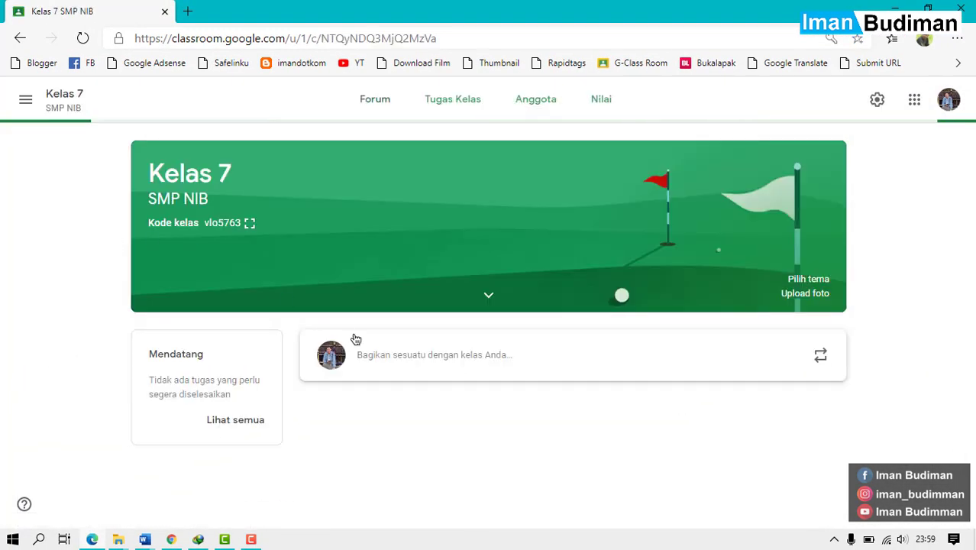
Select the Kelas 7 class code on the banner and show it enlarged full-size.
{"action": "double_click", "coordinate": [191, 179]}
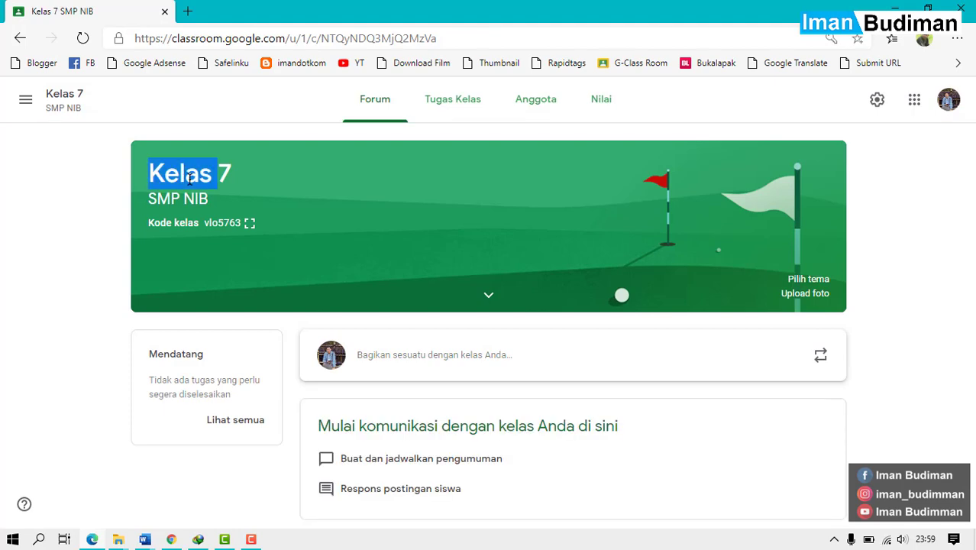
{"action": "left_click", "coordinate": [191, 178]}
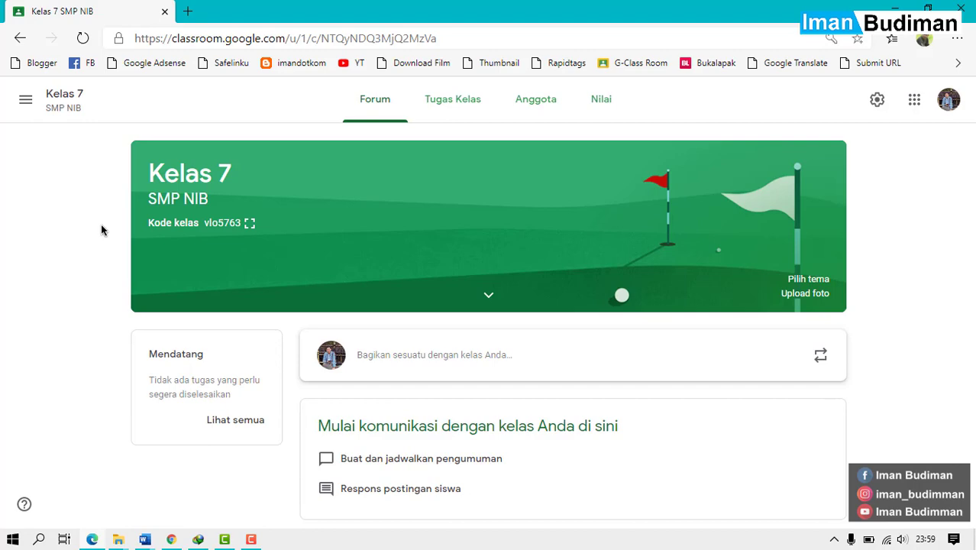
{"action": "double_click", "coordinate": [260, 237]}
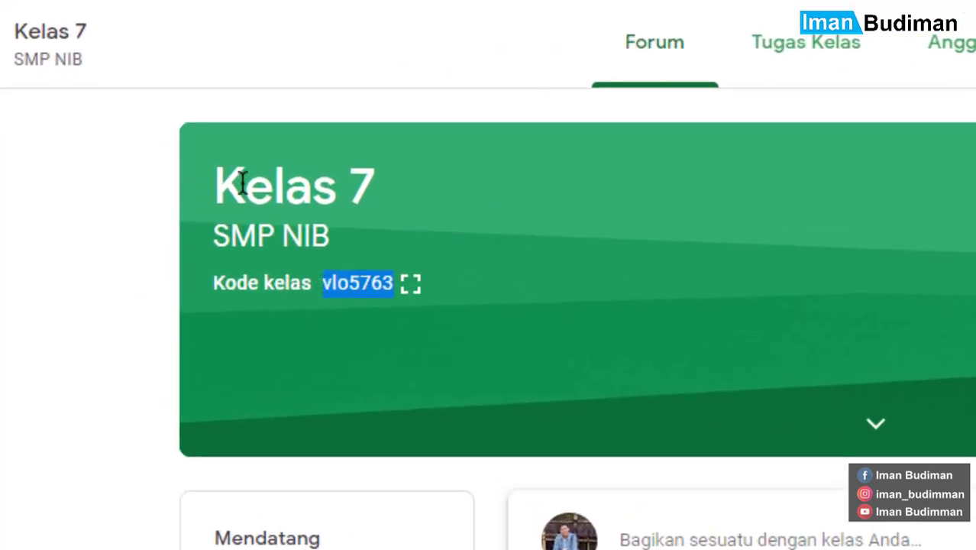
{"action": "double_click", "coordinate": [329, 261]}
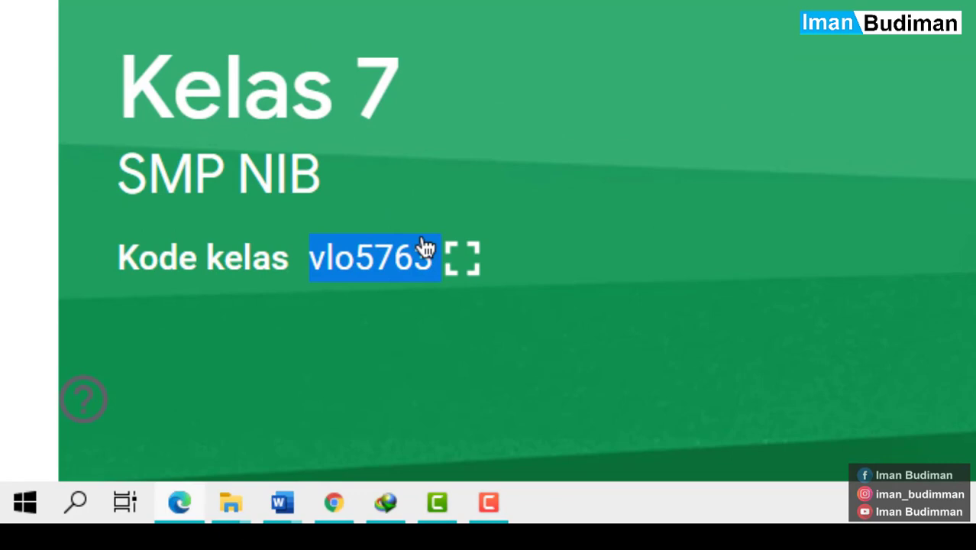
{"action": "left_click", "coordinate": [426, 248]}
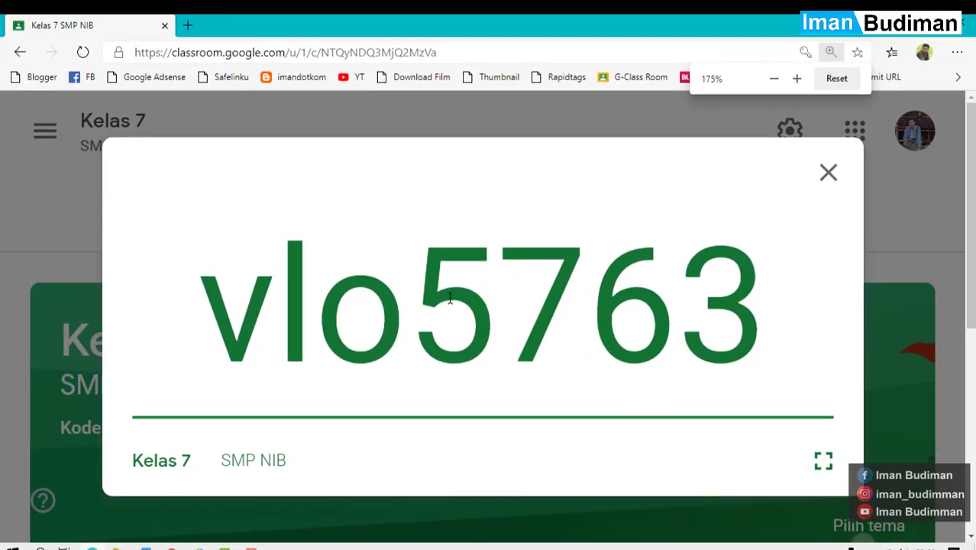
Copy the enlarged class code to the clipboard and close its display.
{"action": "double_click", "coordinate": [449, 299]}
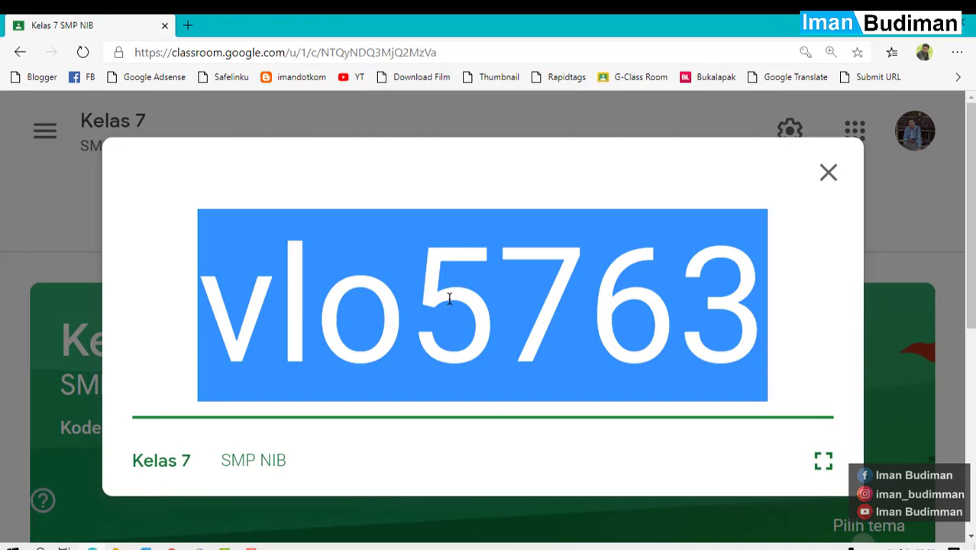
{"action": "right_click", "coordinate": [449, 299]}
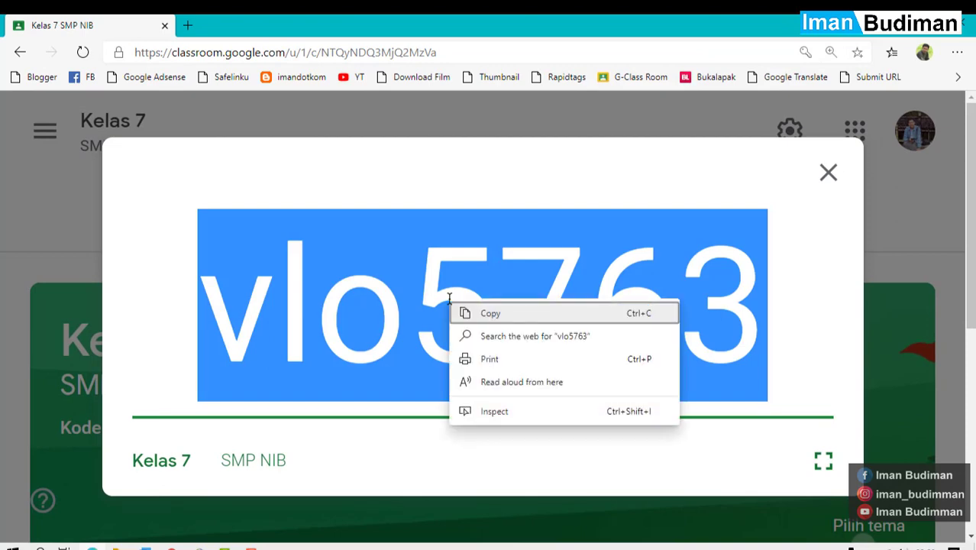
{"action": "left_click", "coordinate": [488, 312]}
{"action": "left_click", "coordinate": [847, 179]}
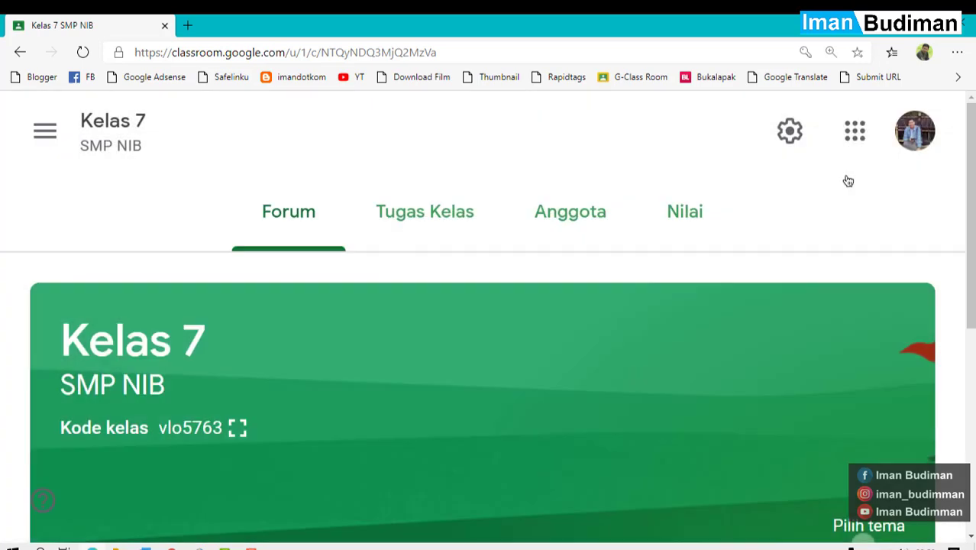
Zoom the page out to 110% and go to the Kelas list of all classes.
{"action": "key", "text": "ctrl+minus"}
{"action": "key", "text": "ctrl+minus"}
{"action": "key", "text": "ctrl+minus"}
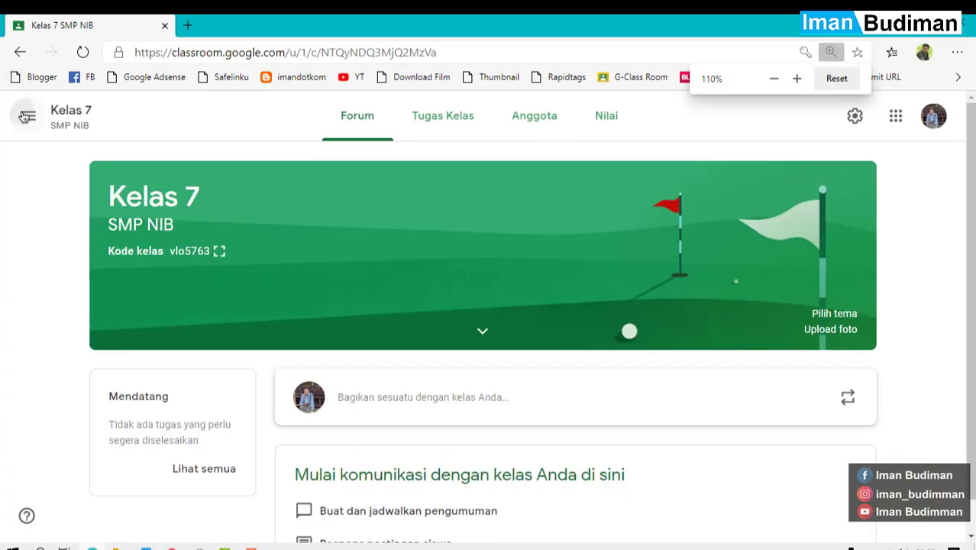
{"action": "left_click", "coordinate": [25, 116]}
{"action": "left_click", "coordinate": [55, 127]}
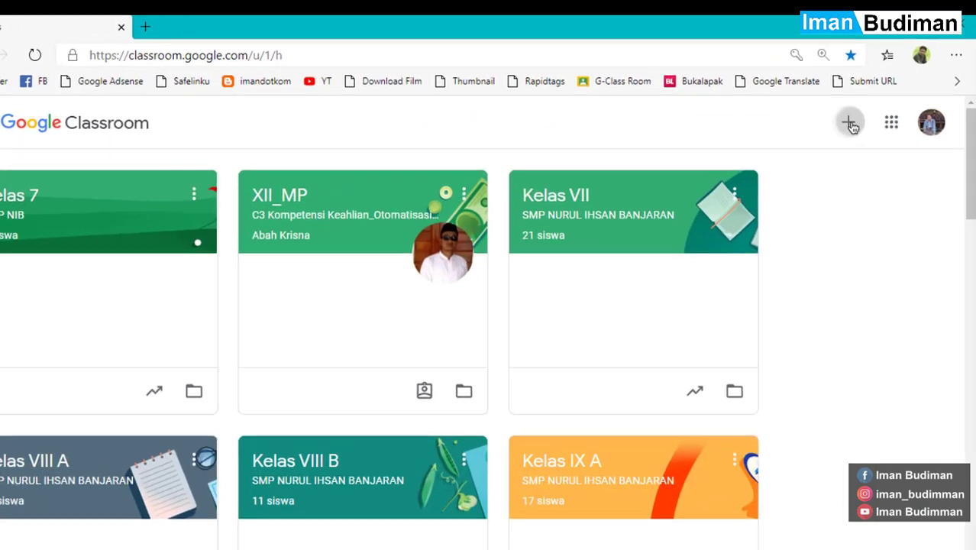
{"action": "left_click", "coordinate": [850, 124]}
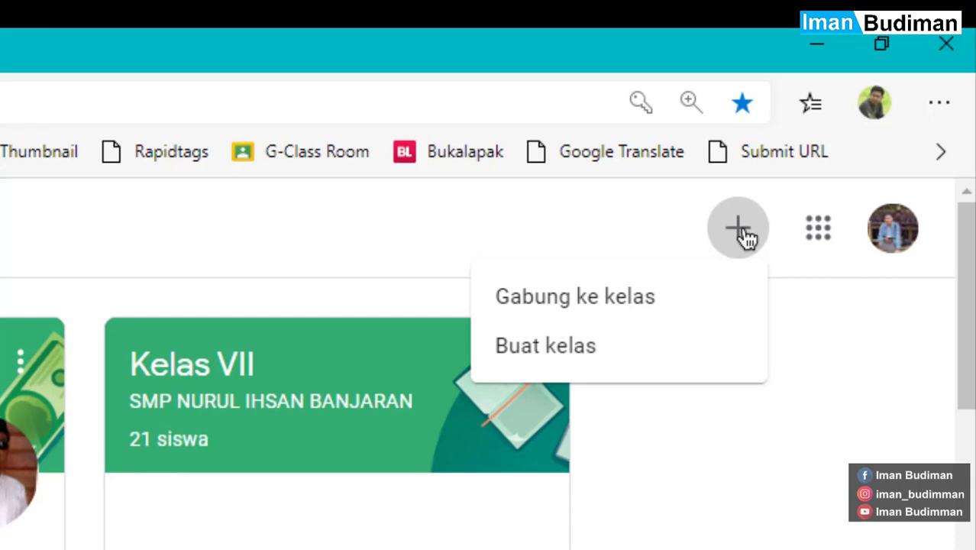
{"action": "left_click", "coordinate": [719, 285]}
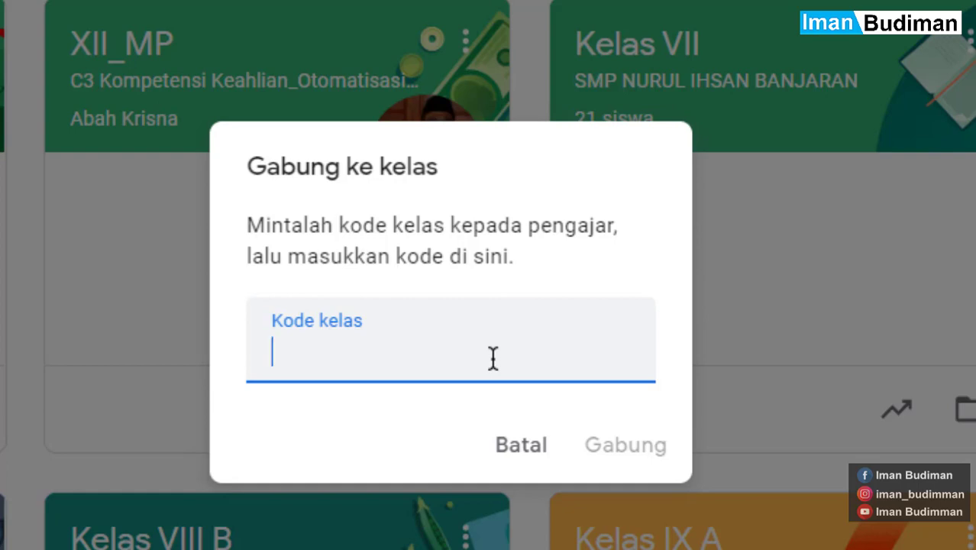
{"action": "key", "text": "ctrl+v"}
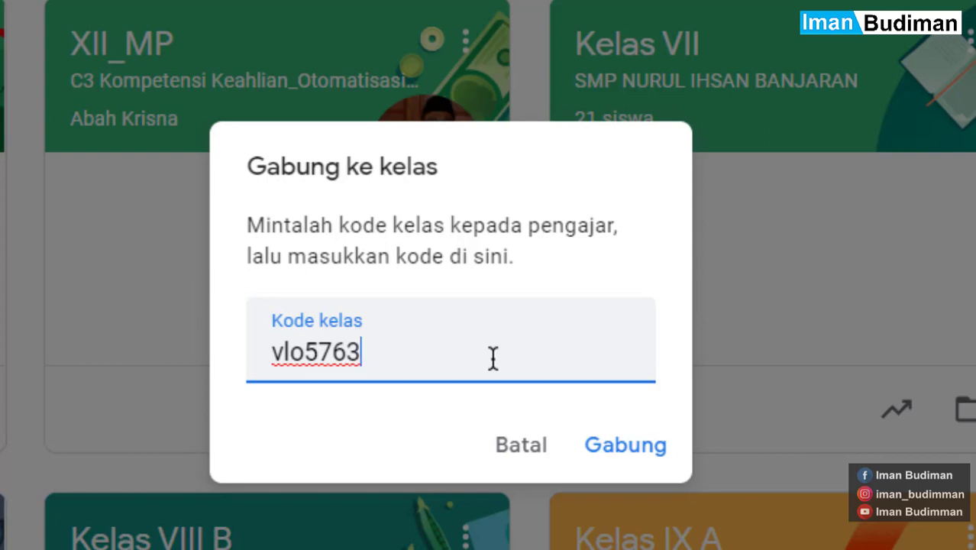
{"action": "left_click", "coordinate": [527, 440]}
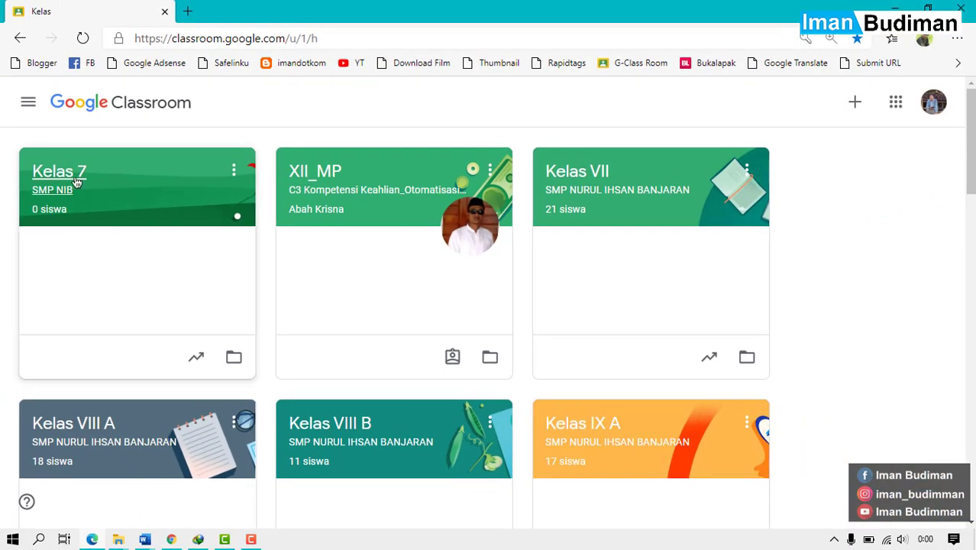
Open Kelas 7, check its Anggota members list, then return to its Forum.
{"action": "left_click", "coordinate": [75, 181]}
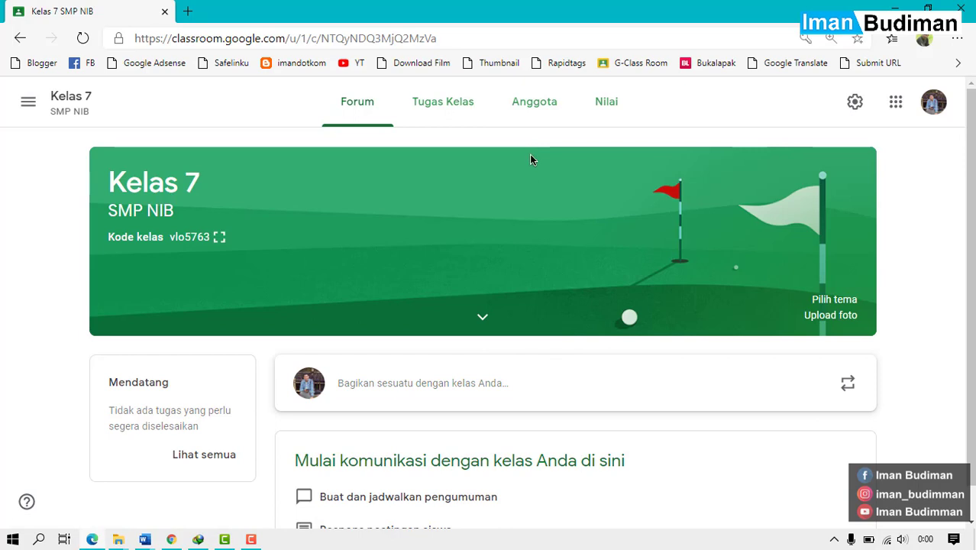
{"action": "left_click", "coordinate": [544, 97]}
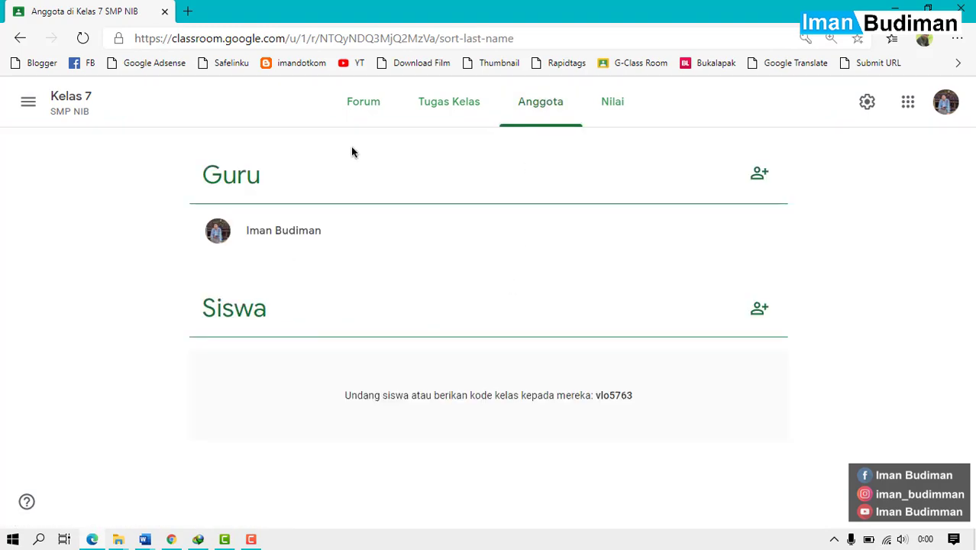
{"action": "left_click", "coordinate": [367, 126]}
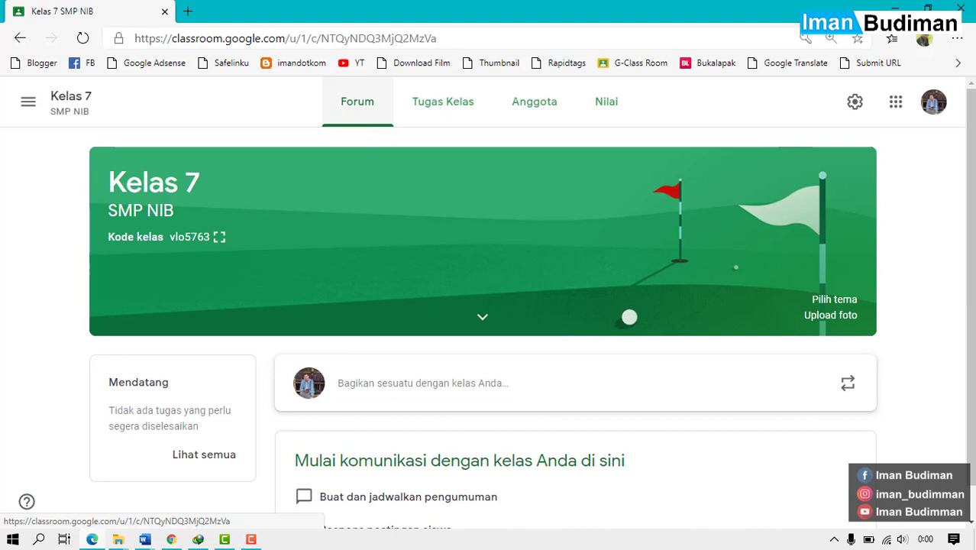
{"action": "scroll", "coordinate": [2, 233], "scroll_direction": "down", "scroll_amount": 1}
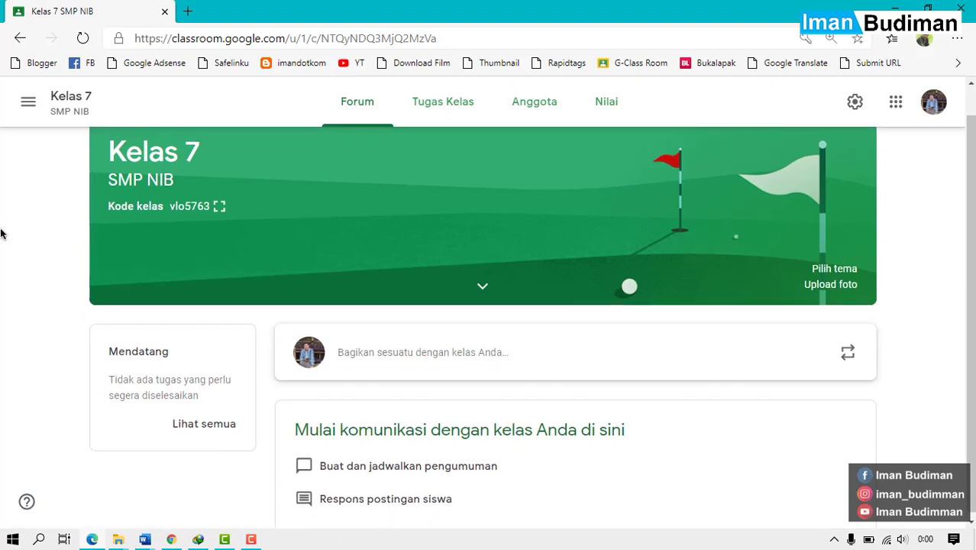
{"action": "scroll", "coordinate": [1, 233], "scroll_direction": "down", "scroll_amount": 1}
{"action": "scroll", "coordinate": [1, 234], "scroll_direction": "up", "scroll_amount": 1}
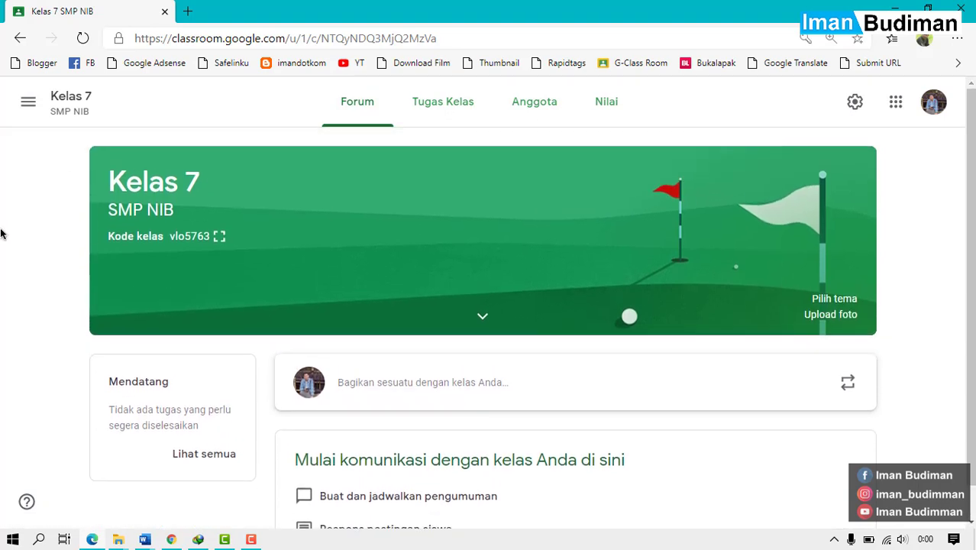
{"action": "scroll", "coordinate": [2, 234], "scroll_direction": "down", "scroll_amount": 1}
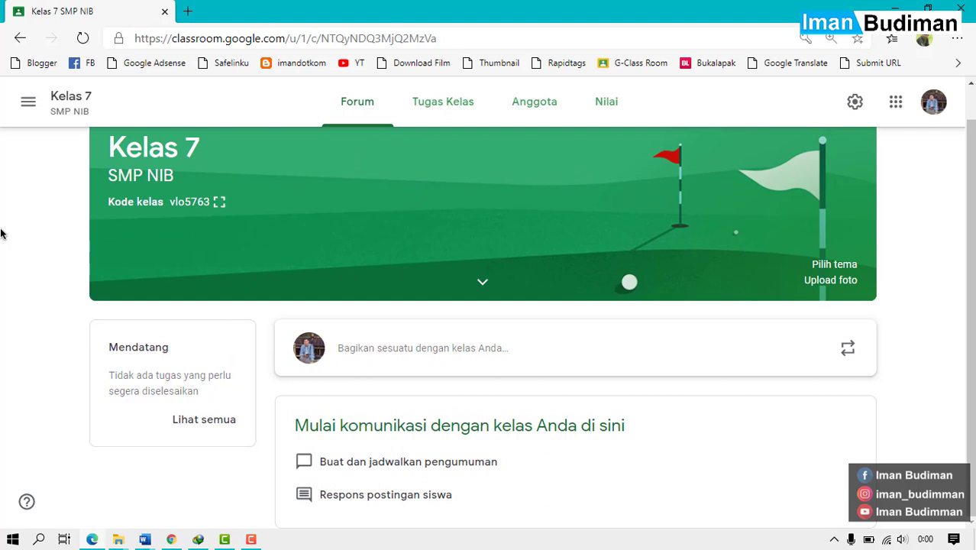
{"action": "scroll", "coordinate": [1, 233], "scroll_direction": "up", "scroll_amount": 1}
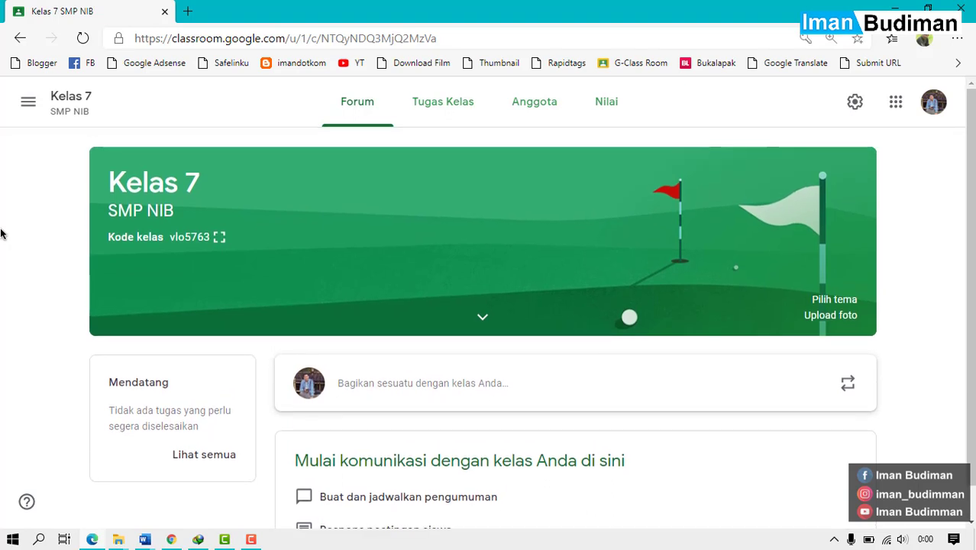
{"action": "scroll", "coordinate": [1, 234], "scroll_direction": "down", "scroll_amount": 1}
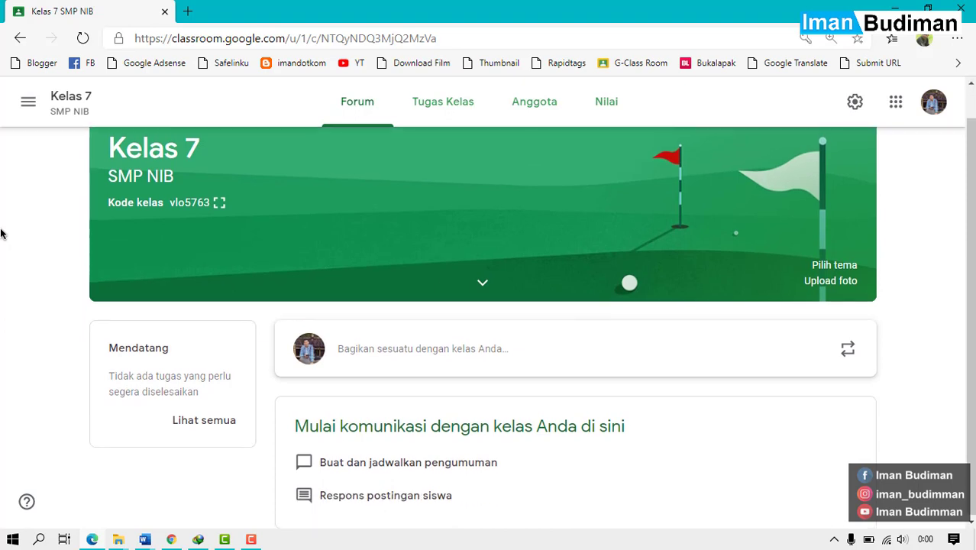
Open an announcement draft for Kelas 7, review attachment options, and focus its text box.
{"action": "left_click", "coordinate": [475, 347]}
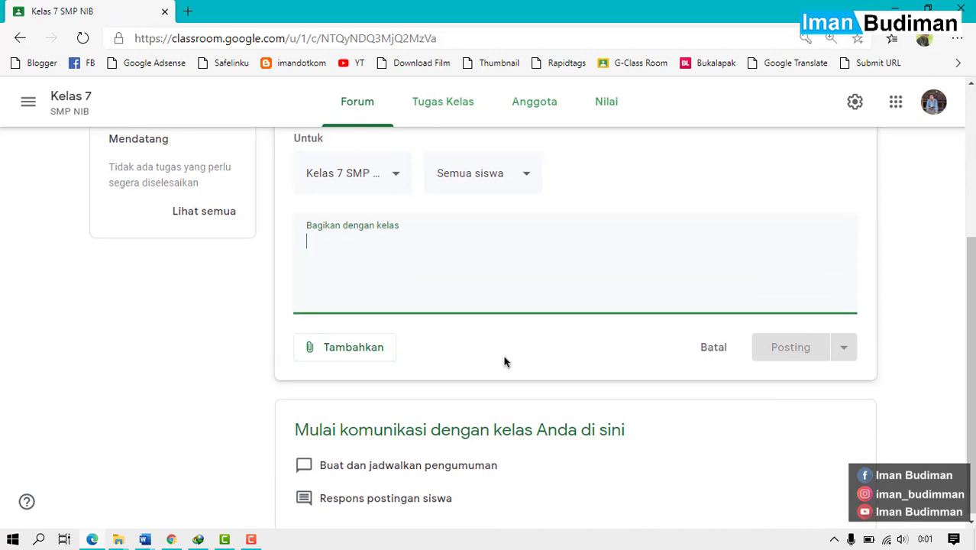
{"action": "left_click", "coordinate": [392, 350]}
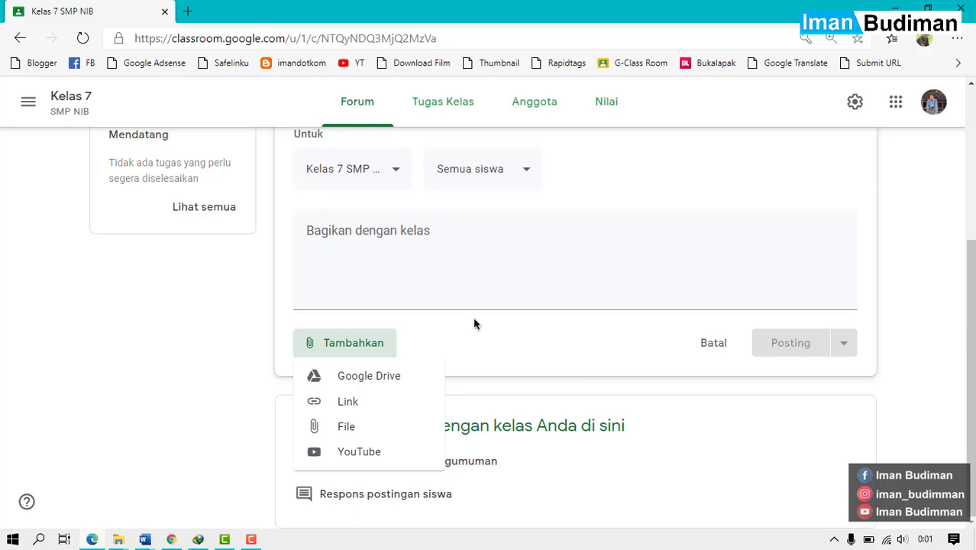
{"action": "left_click", "coordinate": [145, 326]}
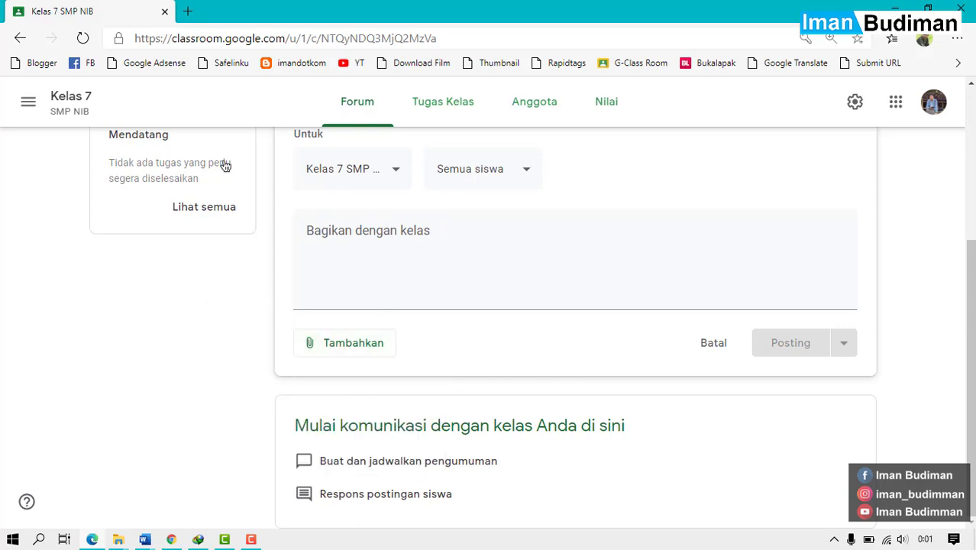
{"action": "left_click", "coordinate": [491, 265]}
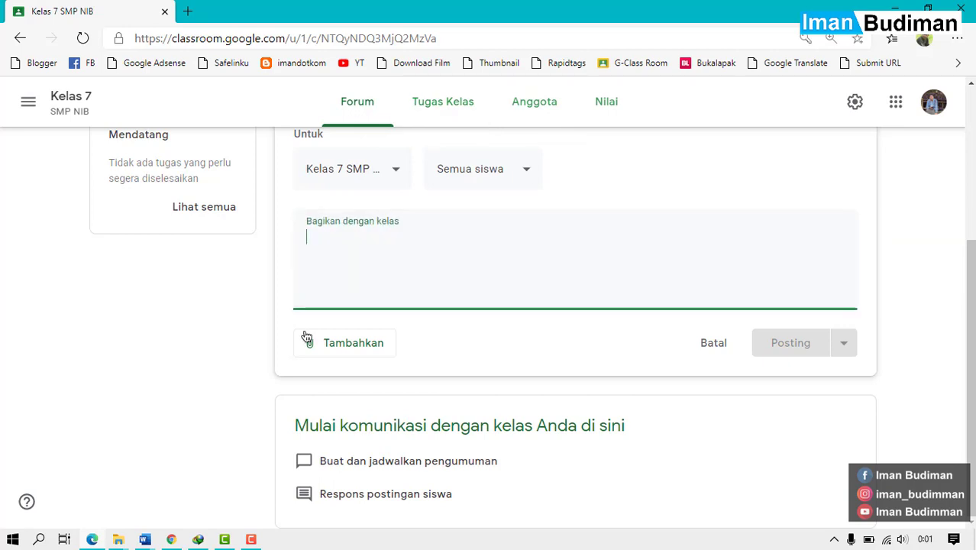
{"action": "left_click", "coordinate": [191, 347]}
{"action": "left_click", "coordinate": [370, 270]}
Type 'Pengumuman Untuk siswa kelas VII Silahkan Catat materi' in the announcement box, fixing typos.
{"action": "type", "text": "a"}
{"action": "key", "text": "BackSpace"}
{"action": "type", "text": "Pengu"}
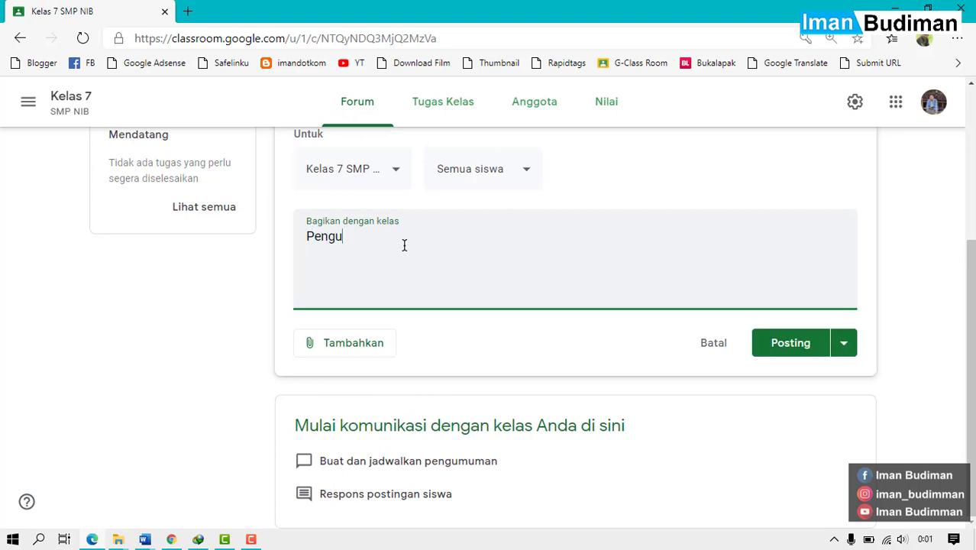
{"action": "type", "text": "muman "}
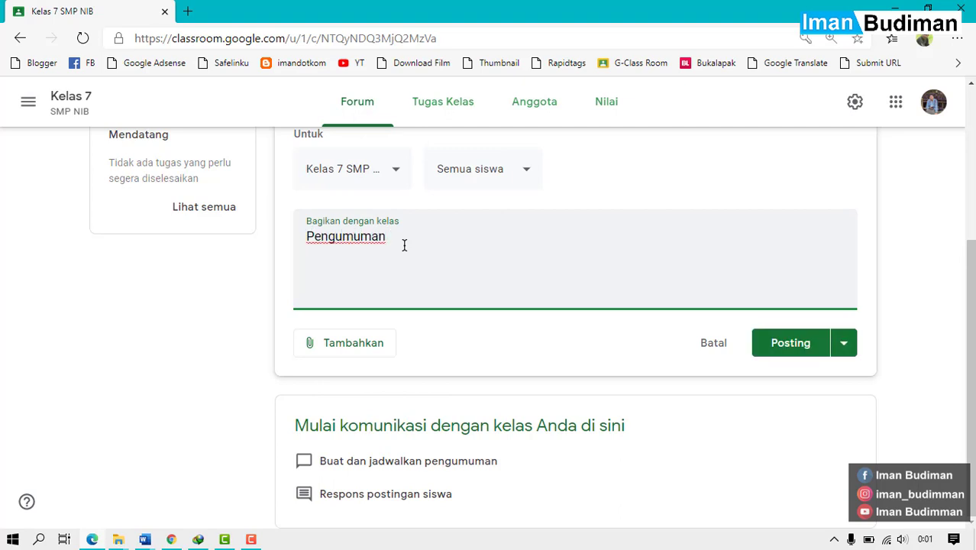
{"action": "type", "text": "Untuk siswa kelas "}
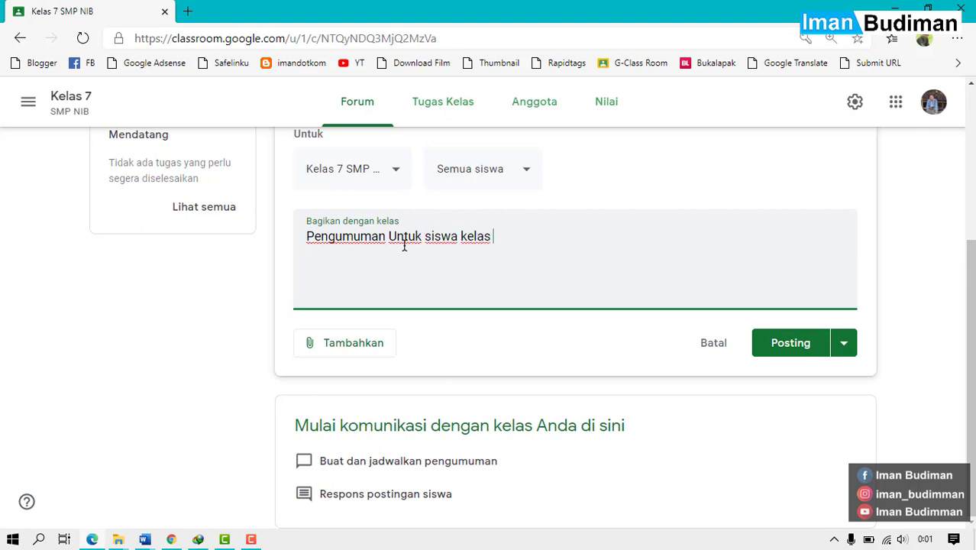
{"action": "type", "text": "VII Silahkan C"}
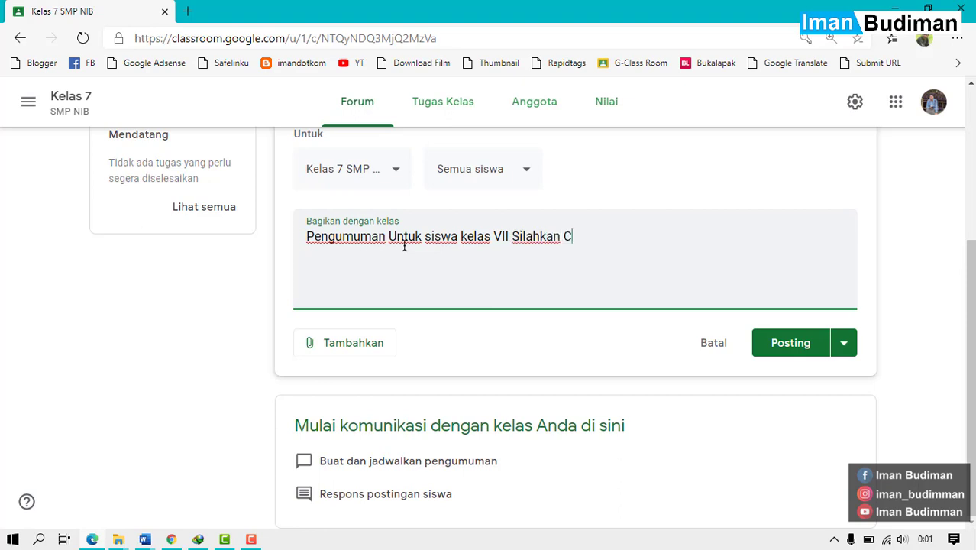
{"action": "type", "text": "atat matri"}
{"action": "key", "text": "BackSpace"}
{"action": "key", "text": "BackSpace"}
{"action": "type", "text": "eri y"}
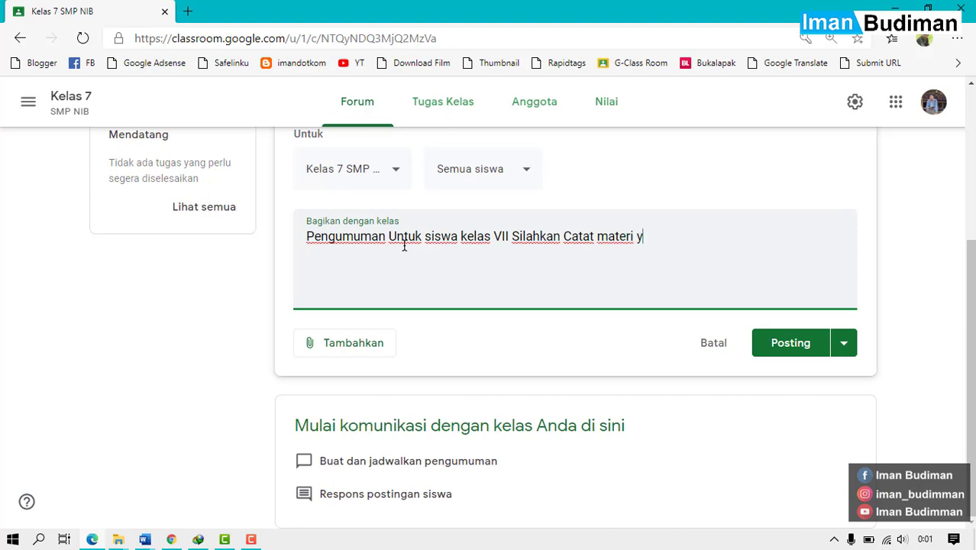
{"action": "key", "text": "BackSpace"}
Finish the text with 'yang terdapat pada file Materi Pembelajaran Prakarya BAB I'.
{"action": "type", "text": "yang terdapat pada f"}
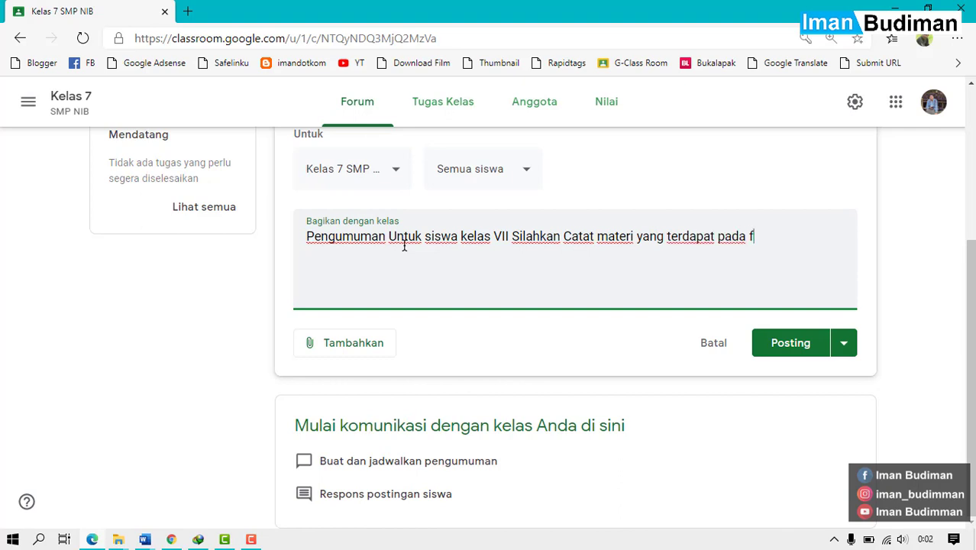
{"action": "type", "text": "ile yang ba"}
{"action": "key", "text": "BackSpace"}
{"action": "key", "text": "BackSpace"}
{"action": "key", "text": "BackSpace"}
{"action": "key", "text": "BackSpace"}
{"action": "key", "text": "BackSpace"}
{"action": "key", "text": "BackSpace"}
{"action": "key", "text": "BackSpace"}
{"action": "type", "text": "d"}
{"action": "key", "text": "BackSpace"}
{"action": "type", "text": "Materi Pe"}
{"action": "type", "text": "mbelajaran Prakarya Bab"}
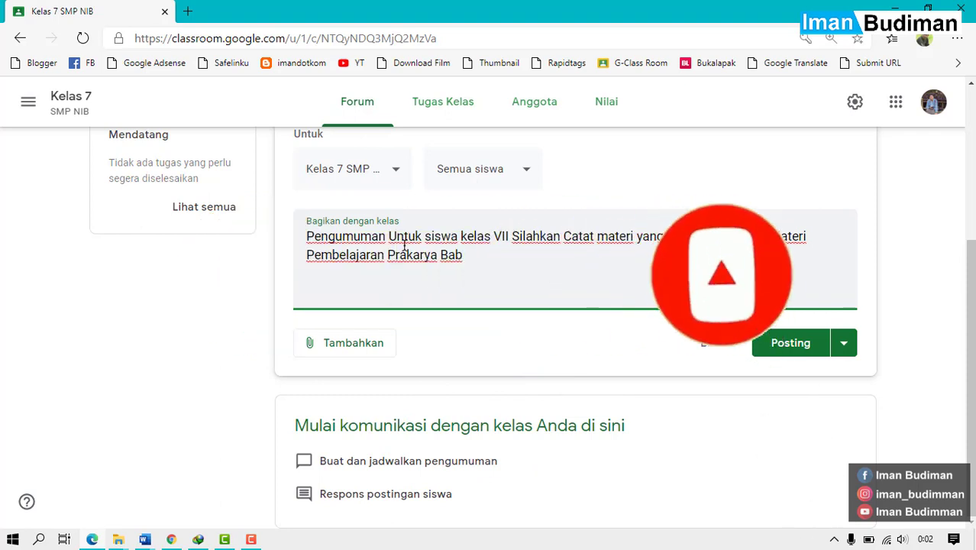
{"action": "key", "text": "BackSpace"}
{"action": "key", "text": "BackSpace"}
{"action": "type", "text": "AB"}
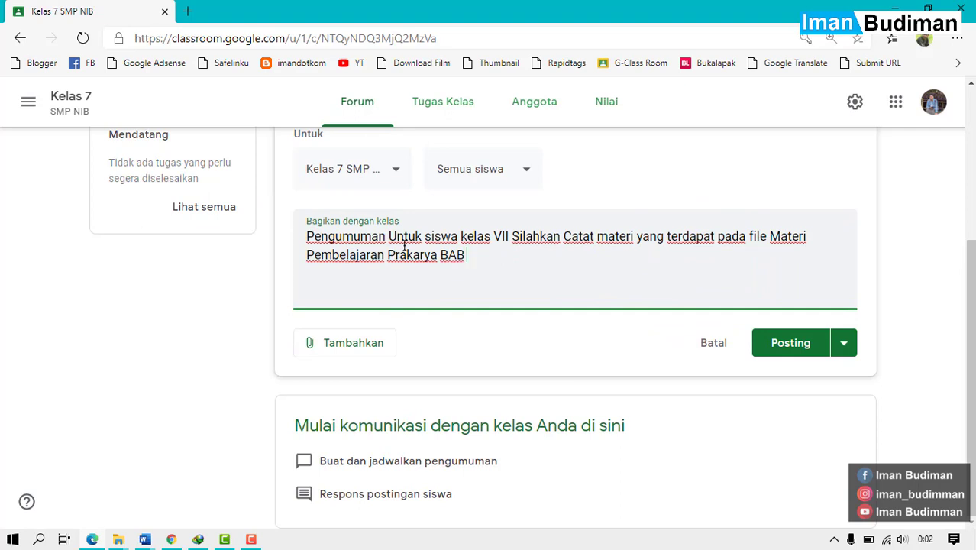
{"action": "type", "text": " I"}
Attach a file to the announcement by choosing to pick one from the device.
{"action": "left_click", "coordinate": [367, 348]}
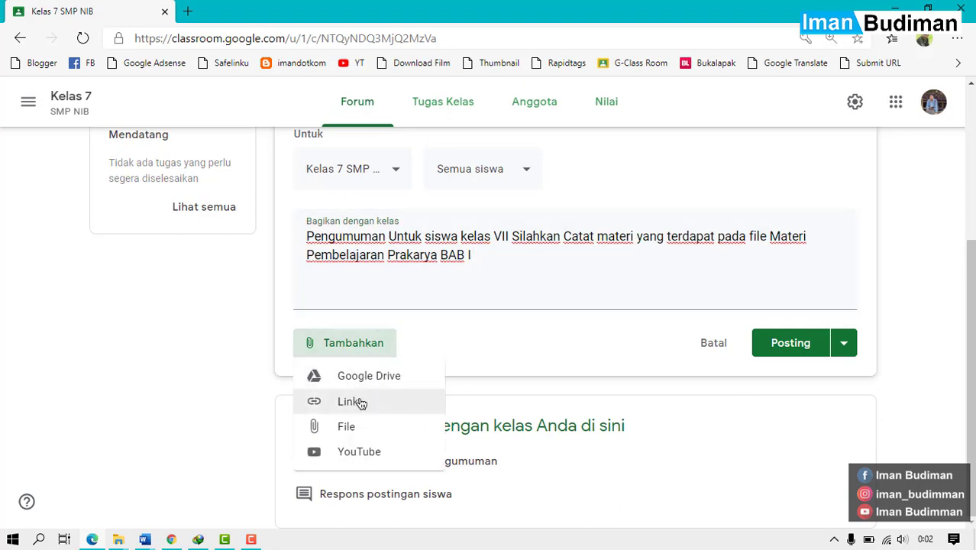
{"action": "left_click", "coordinate": [361, 441]}
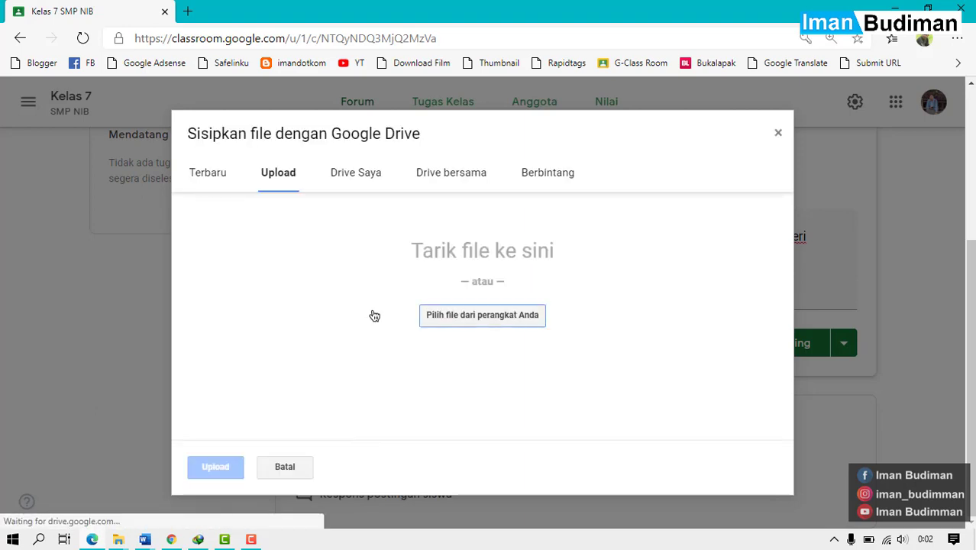
{"action": "left_click", "coordinate": [468, 322]}
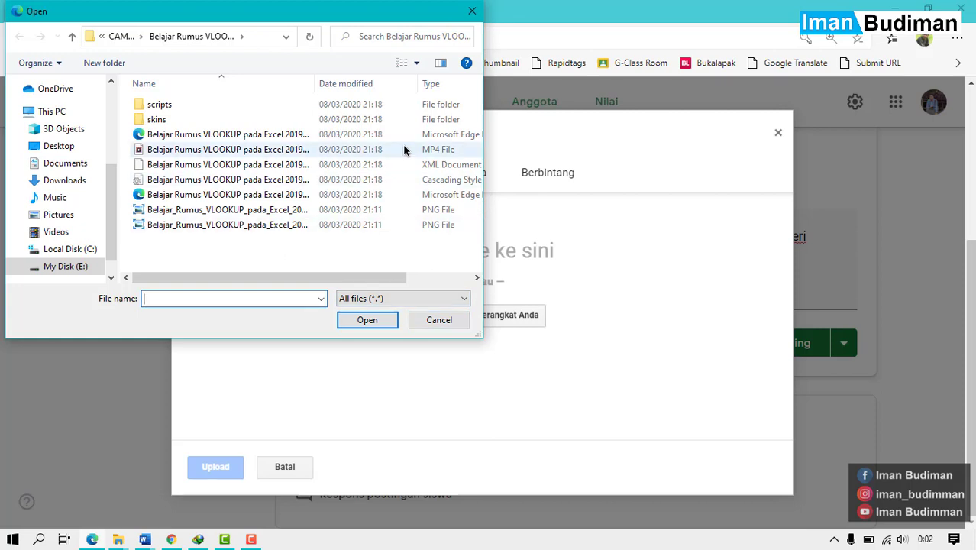
Choose Surat Pemberitahuan SNIB (COVID-19).pdf on My Disk (E:) and upload it.
{"action": "left_click", "coordinate": [304, 229]}
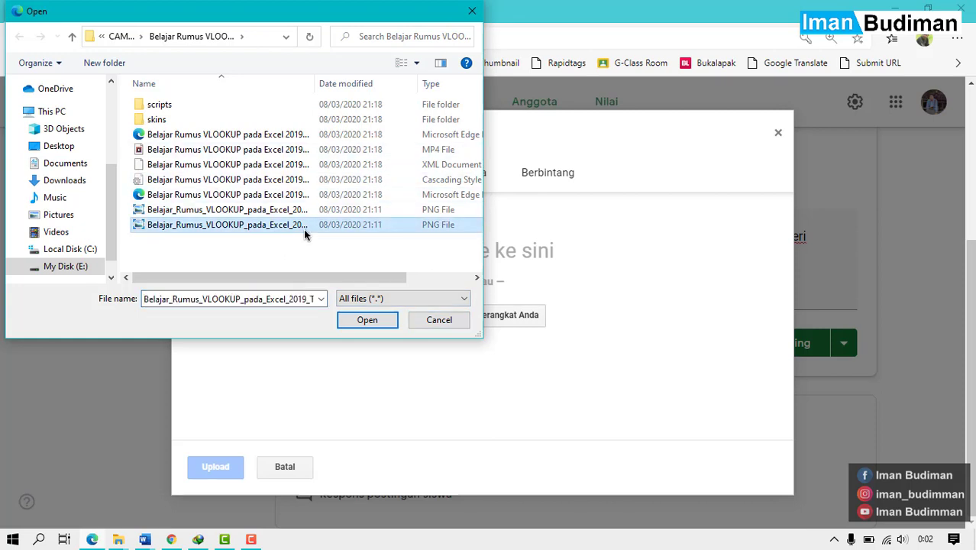
{"action": "left_click", "coordinate": [52, 183]}
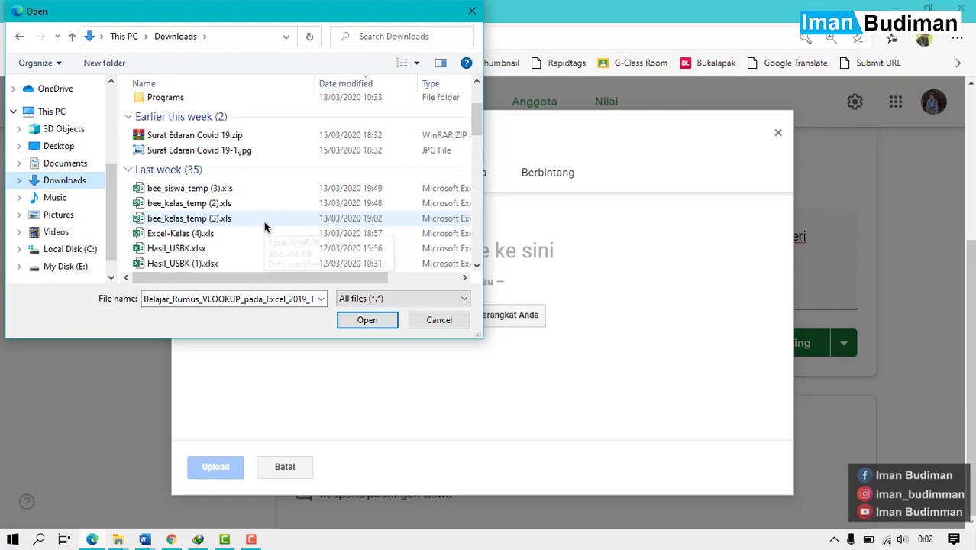
{"action": "scroll", "coordinate": [265, 227], "scroll_direction": "down", "scroll_amount": 3}
{"action": "scroll", "coordinate": [265, 226], "scroll_direction": "up", "scroll_amount": 5}
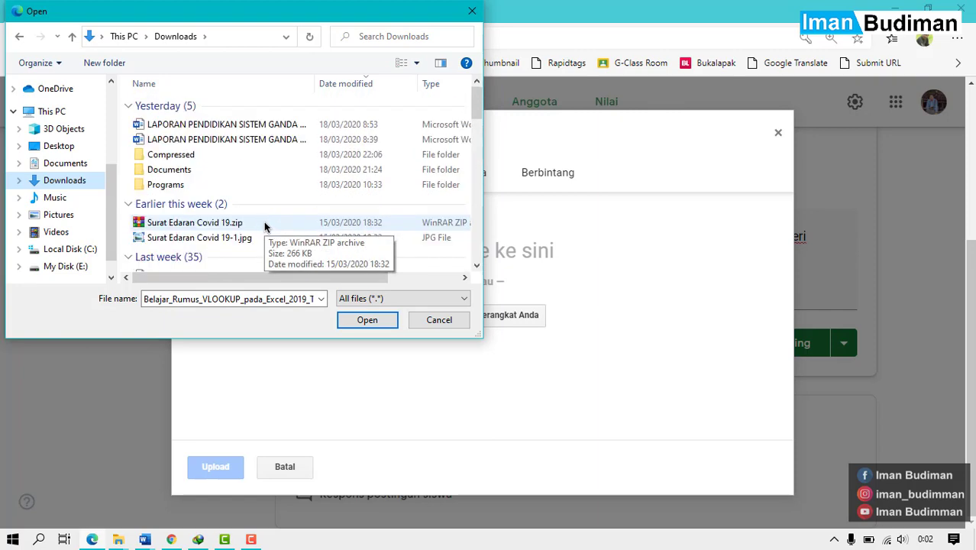
{"action": "scroll", "coordinate": [265, 227], "scroll_direction": "down", "scroll_amount": 14}
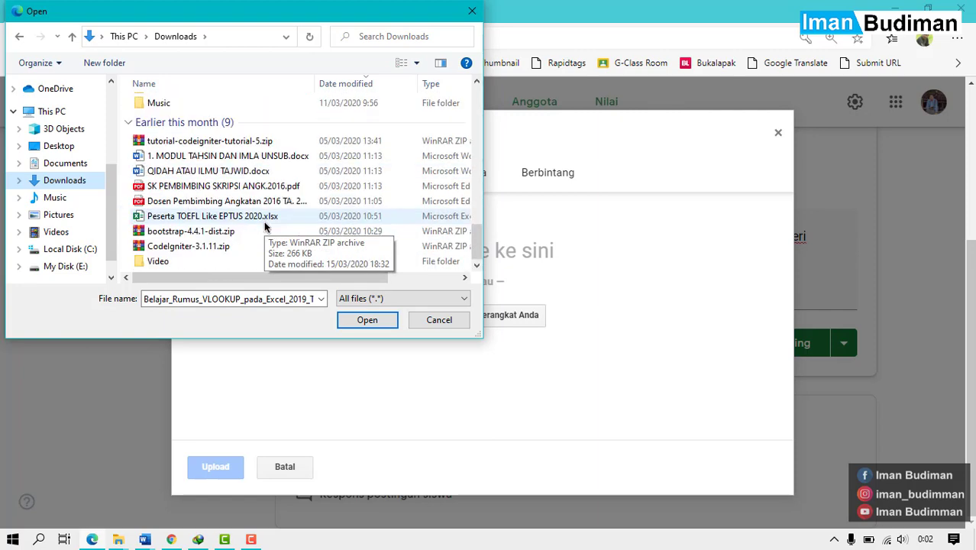
{"action": "left_click", "coordinate": [81, 264]}
{"action": "scroll", "coordinate": [245, 227], "scroll_direction": "down", "scroll_amount": 6}
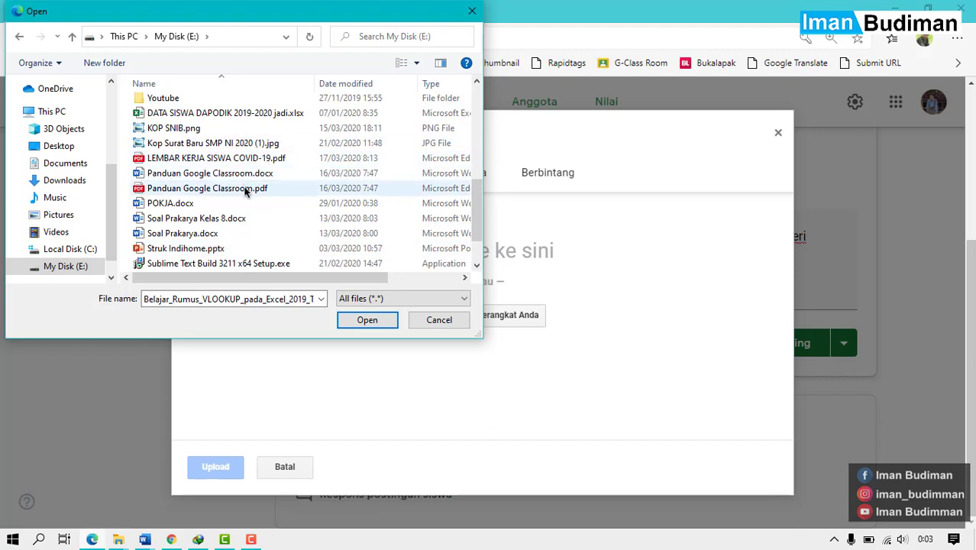
{"action": "scroll", "coordinate": [240, 214], "scroll_direction": "up", "scroll_amount": 1}
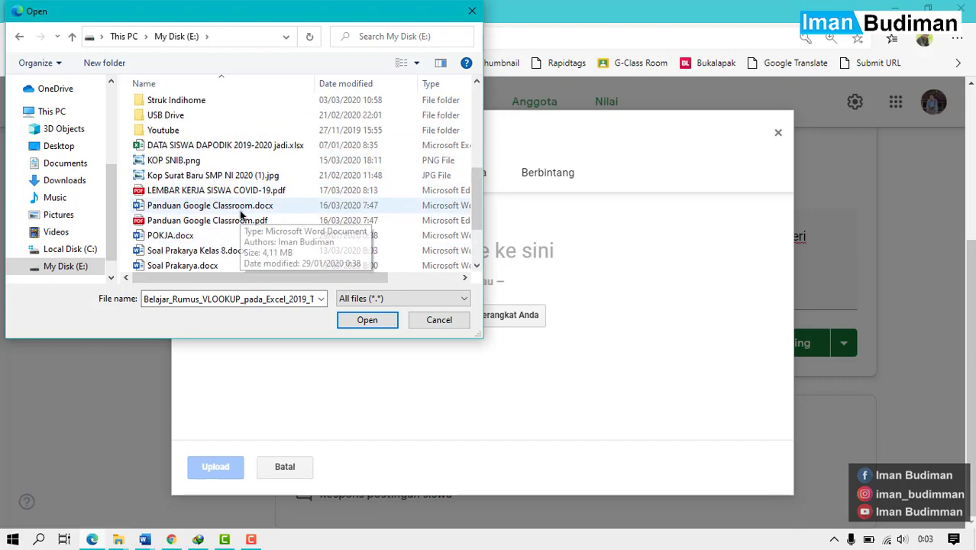
{"action": "scroll", "coordinate": [239, 212], "scroll_direction": "down", "scroll_amount": 2}
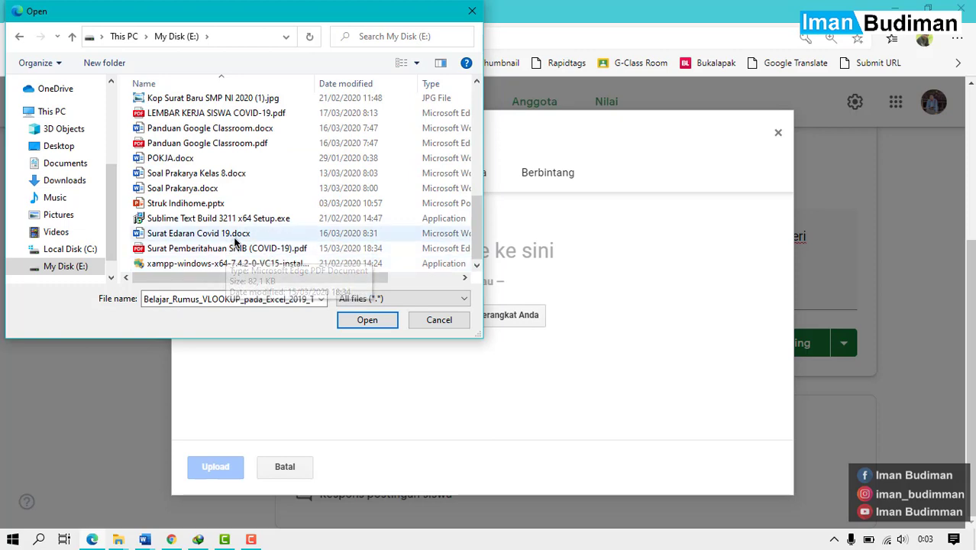
{"action": "double_click", "coordinate": [244, 251]}
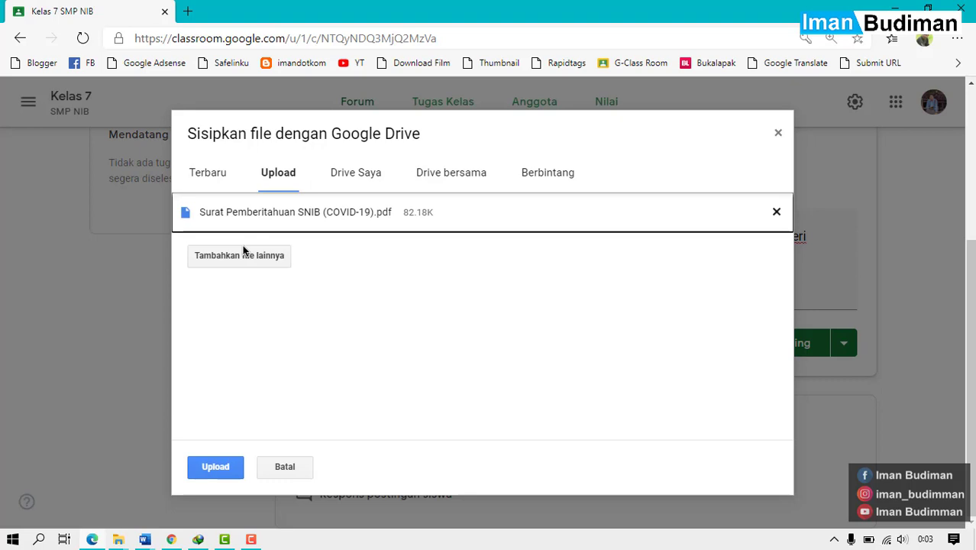
{"action": "left_click", "coordinate": [224, 465]}
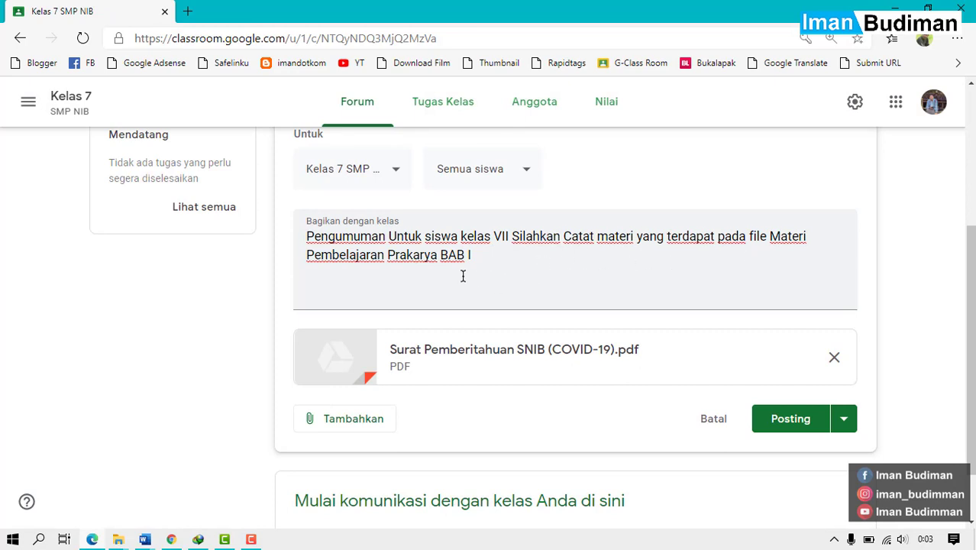
Replace 'Prakarya BAB I' with 'Tentang COVID 19' and post the announcement.
{"action": "double_click", "coordinate": [420, 259]}
{"action": "key", "text": "Delete"}
{"action": "key", "text": "Delete"}
{"action": "key", "text": "Delete"}
{"action": "key", "text": "Delete"}
{"action": "key", "text": "Delete"}
{"action": "key", "text": "Delete"}
{"action": "key", "text": "Delete"}
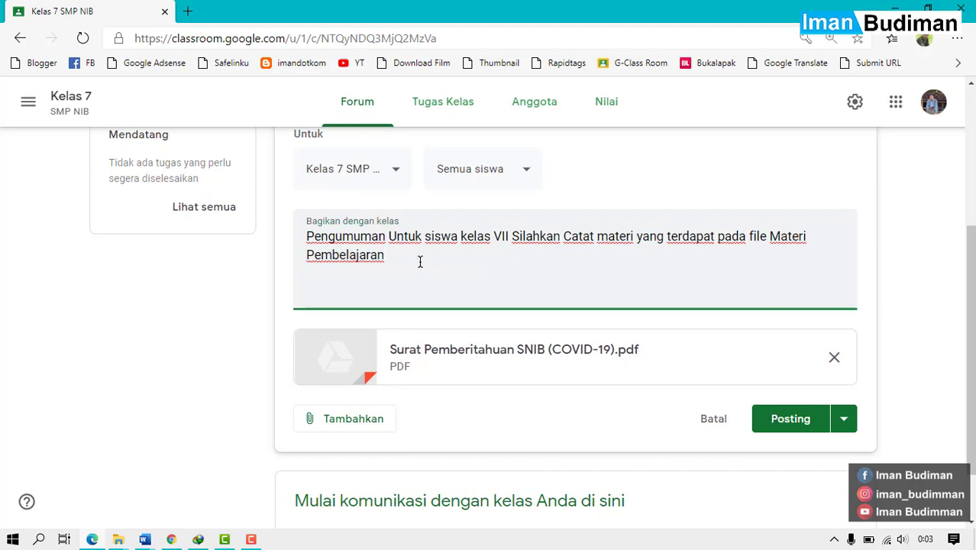
{"action": "type", "text": "Tentan"}
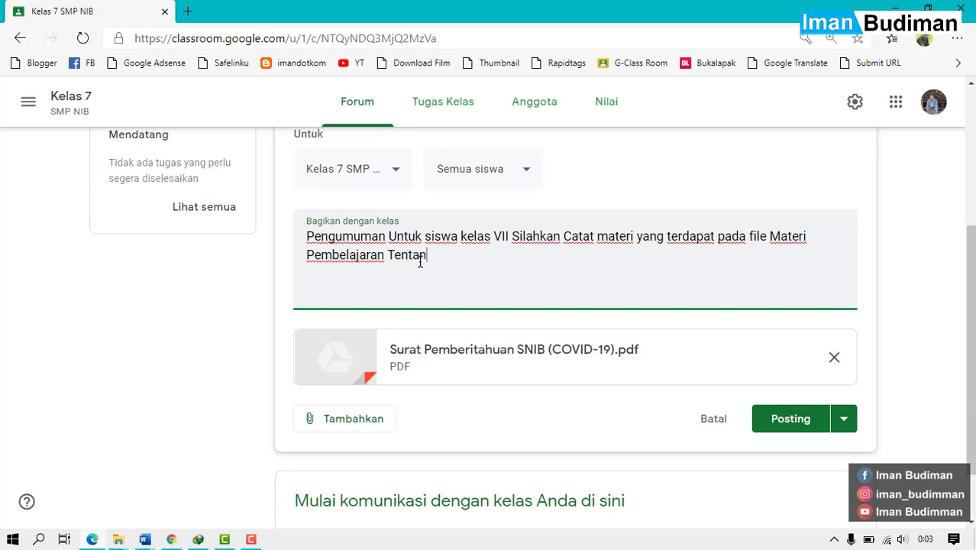
{"action": "type", "text": "g V"}
{"action": "key", "text": "BackSpace"}
{"action": "type", "text": "COVID 19"}
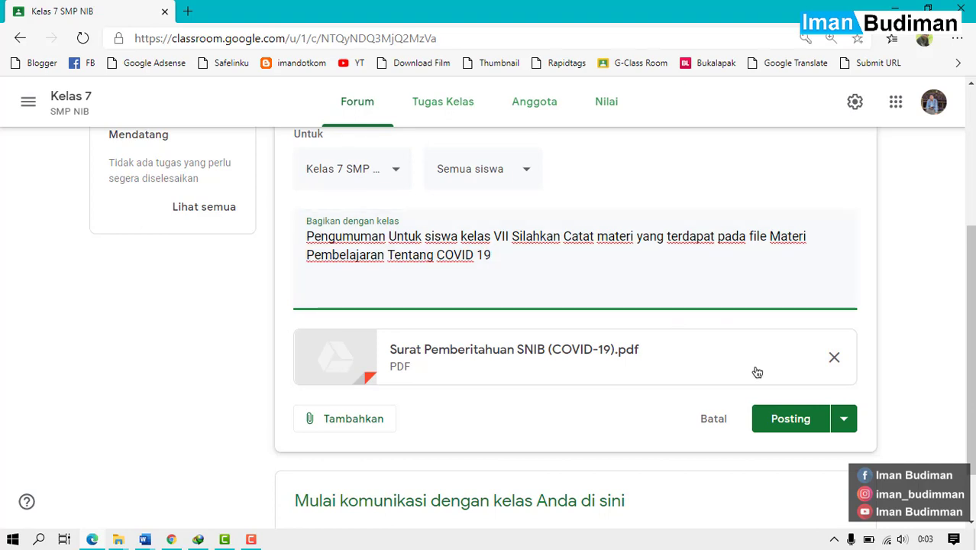
{"action": "left_click", "coordinate": [802, 432]}
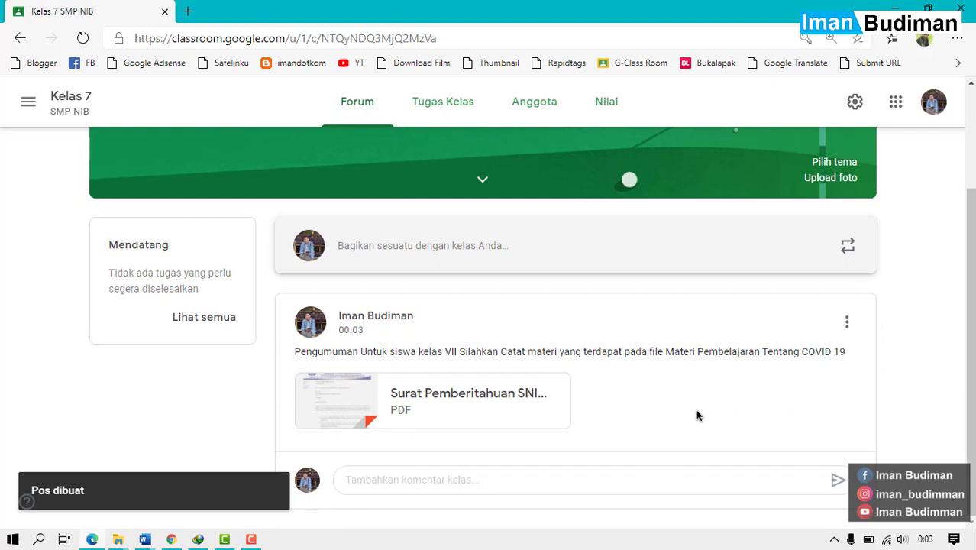
Go to the Kelas 7 Tugas Kelas page.
{"action": "left_click", "coordinate": [438, 123]}
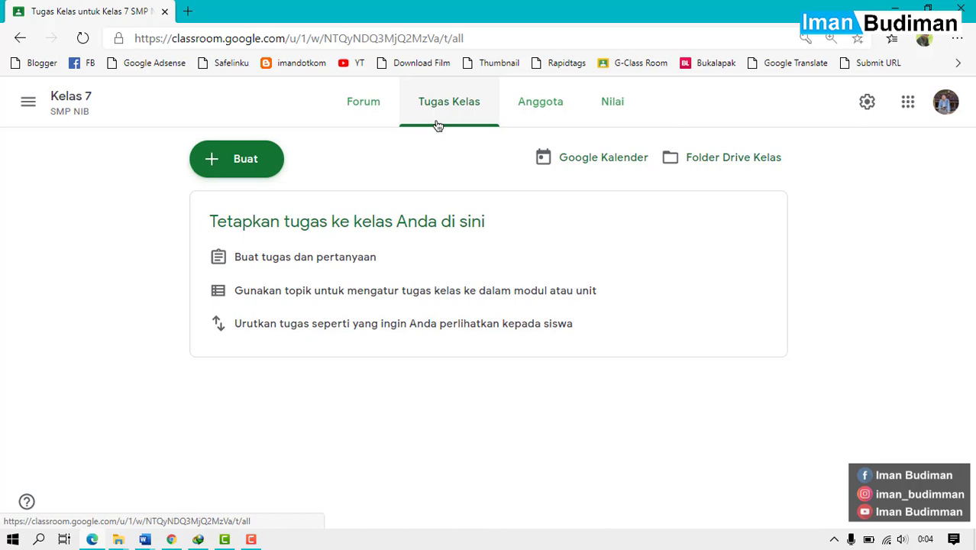
Open the class calendar in Google Calendar from the Tugas Kelas page.
{"action": "left_click", "coordinate": [567, 174]}
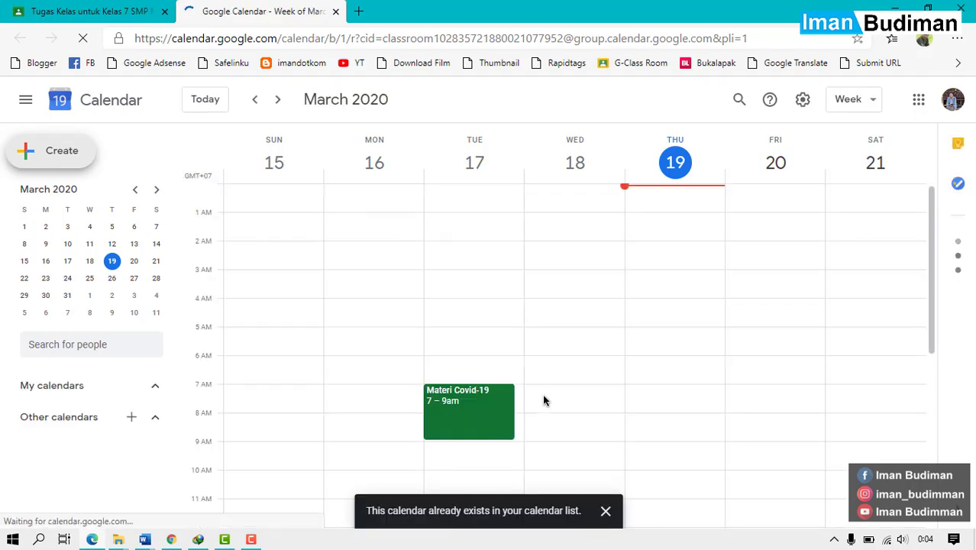
Allow Google Calendar to show notifications.
{"action": "scroll", "coordinate": [544, 400], "scroll_direction": "down", "scroll_amount": 3}
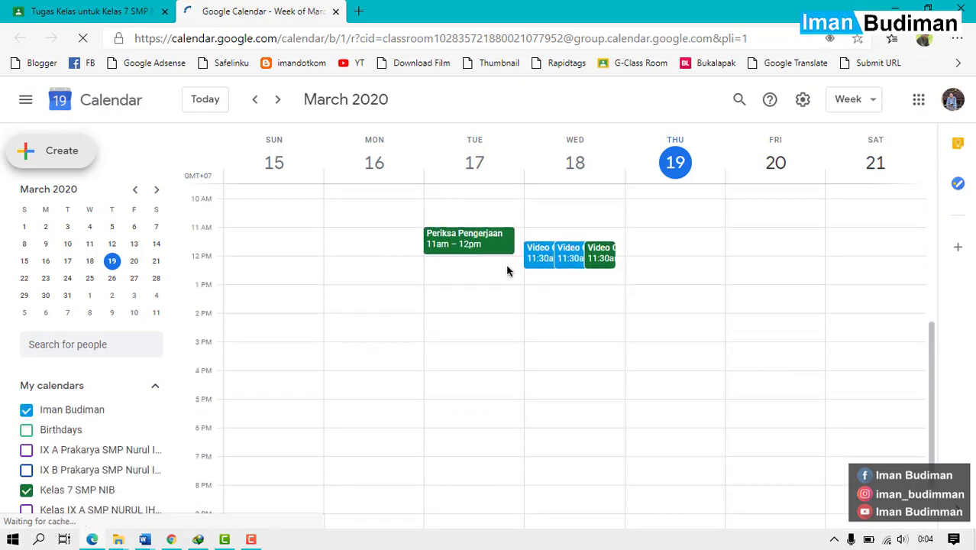
{"action": "scroll", "coordinate": [506, 270], "scroll_direction": "down", "scroll_amount": 1}
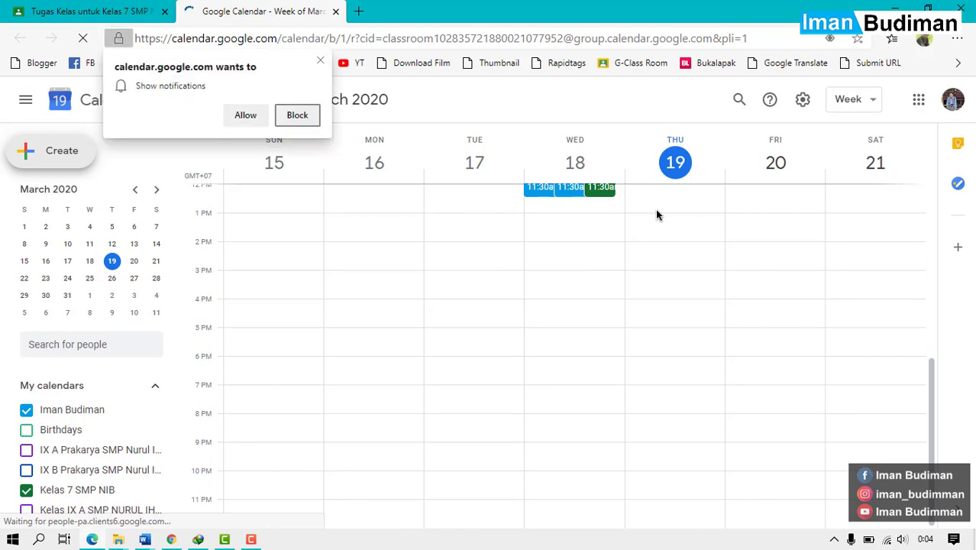
{"action": "scroll", "coordinate": [657, 215], "scroll_direction": "up", "scroll_amount": 2}
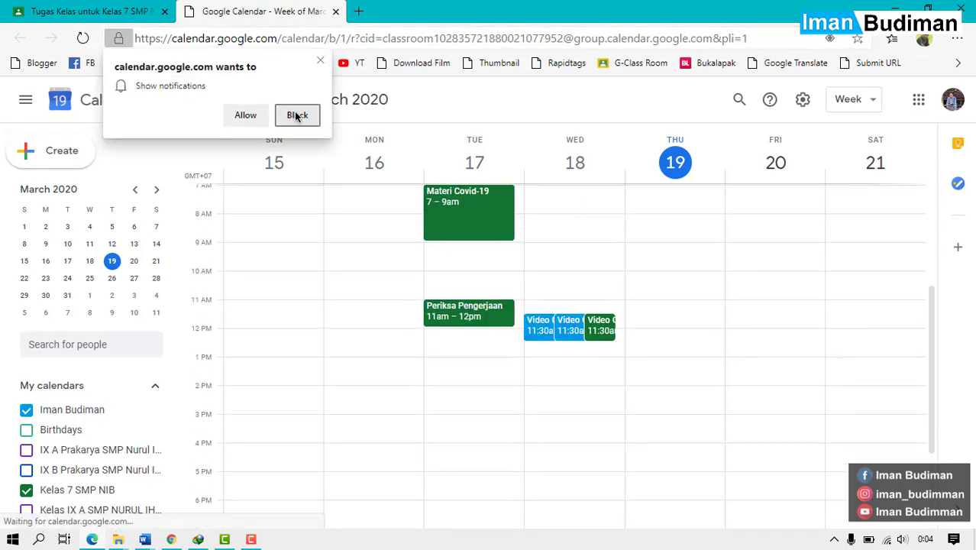
{"action": "left_click", "coordinate": [245, 115]}
Save an 'Absen' event Thursday 19, 11am–12pm with conferencing, then return to Classroom.
{"action": "scroll", "coordinate": [642, 281], "scroll_direction": "up", "scroll_amount": 2}
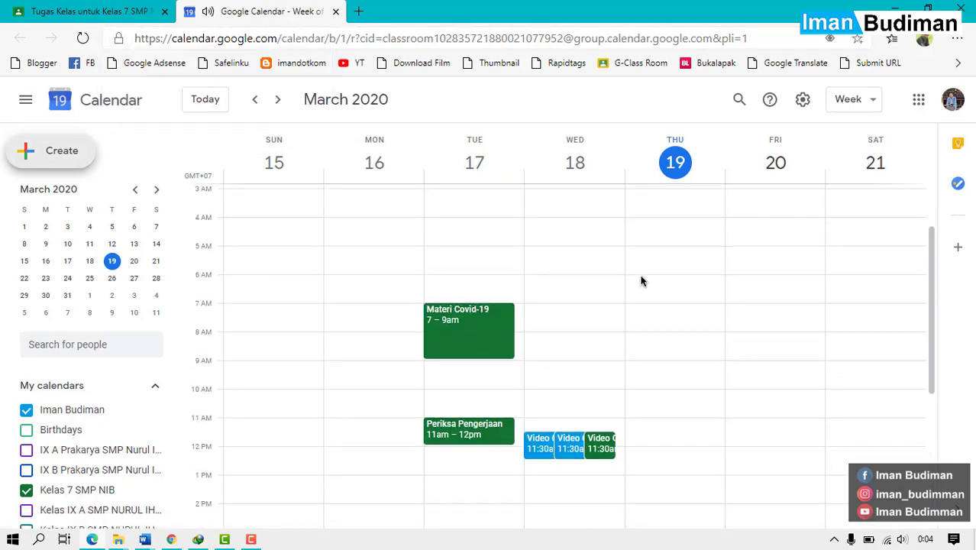
{"action": "scroll", "coordinate": [642, 281], "scroll_direction": "up", "scroll_amount": 2}
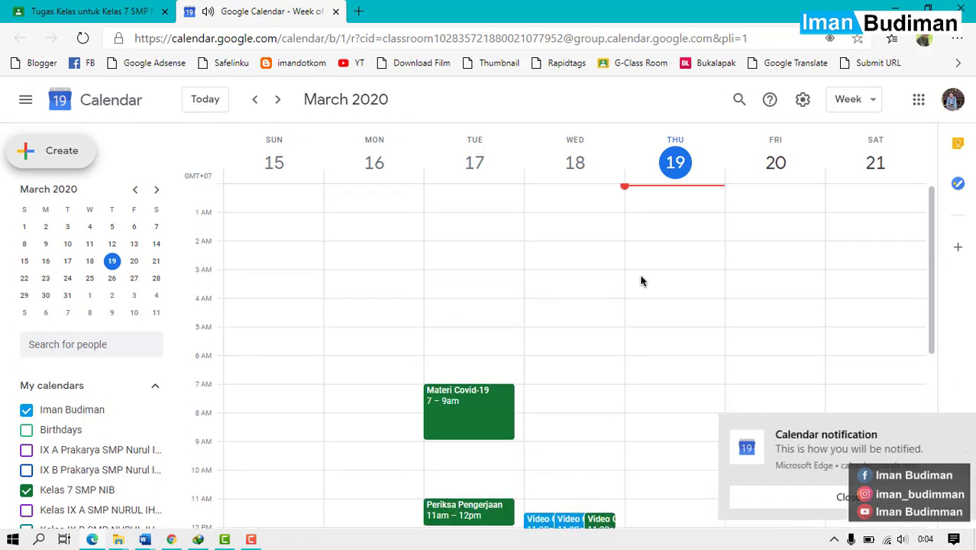
{"action": "scroll", "coordinate": [642, 281], "scroll_direction": "down", "scroll_amount": 4}
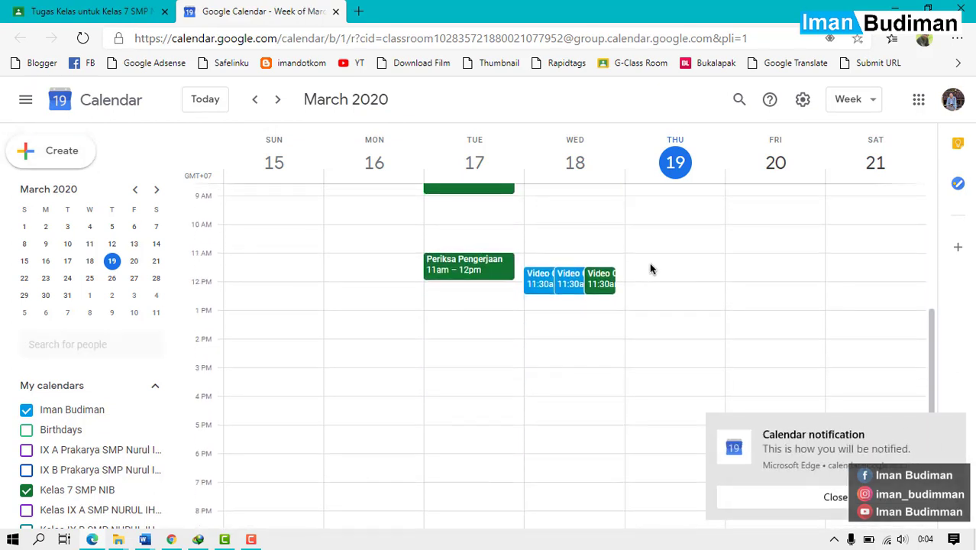
{"action": "left_click", "coordinate": [651, 267]}
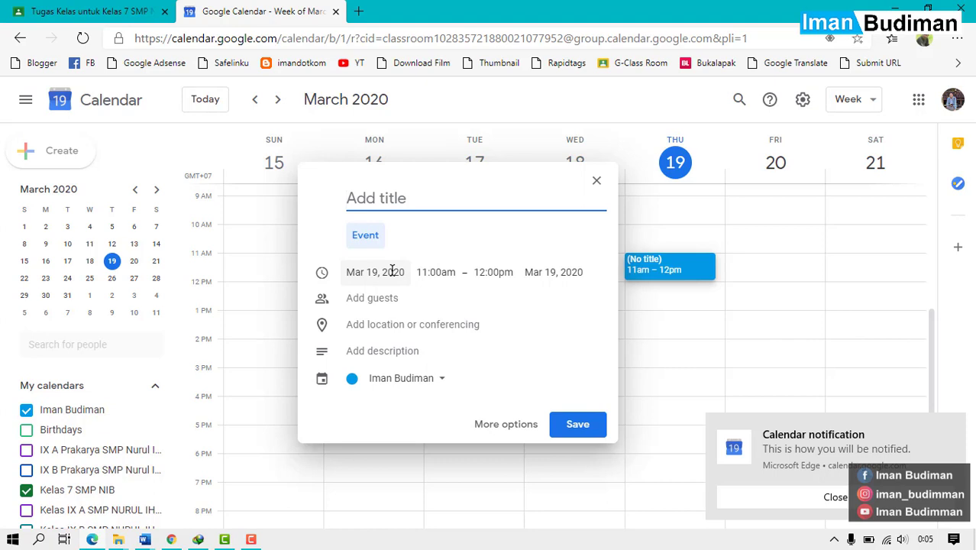
{"action": "type", "text": "Absen"}
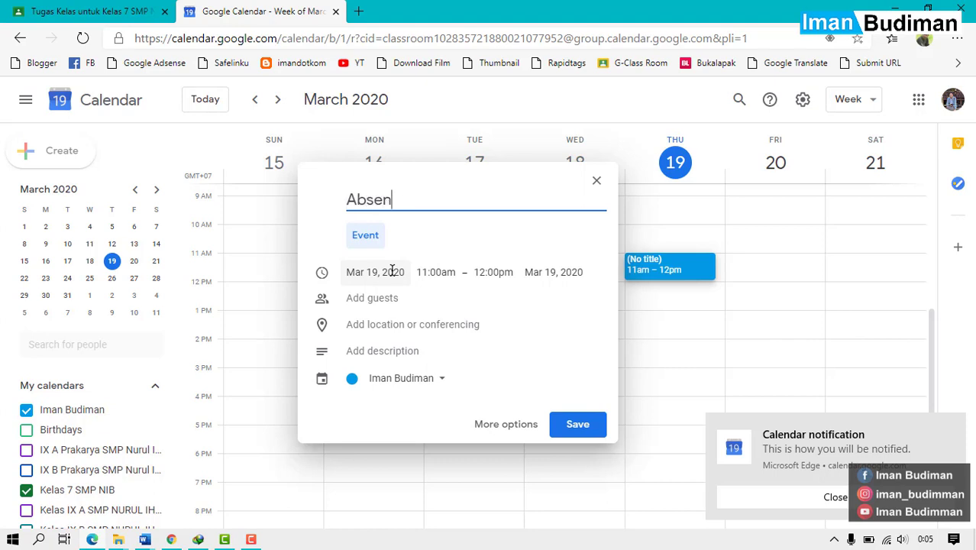
{"action": "type", "text": " Pa"}
{"action": "key", "text": "BackSpace"}
{"action": "key", "text": "BackSpace"}
{"action": "key", "text": "BackSpace"}
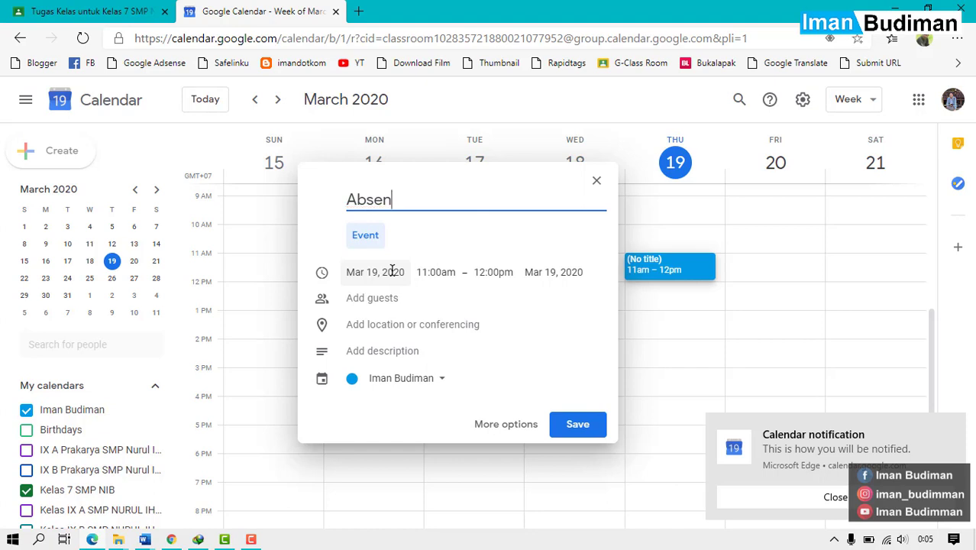
{"action": "left_click", "coordinate": [432, 325]}
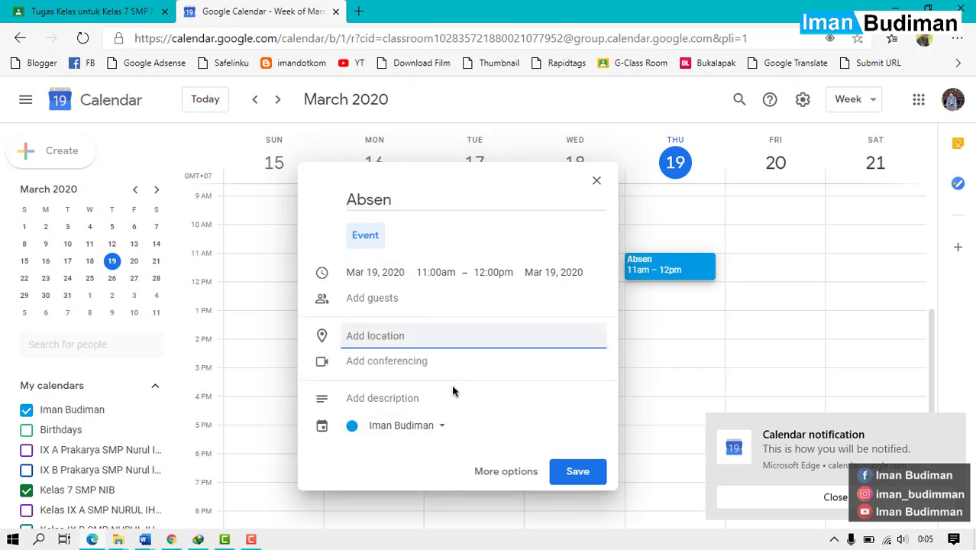
{"action": "left_click", "coordinate": [418, 363]}
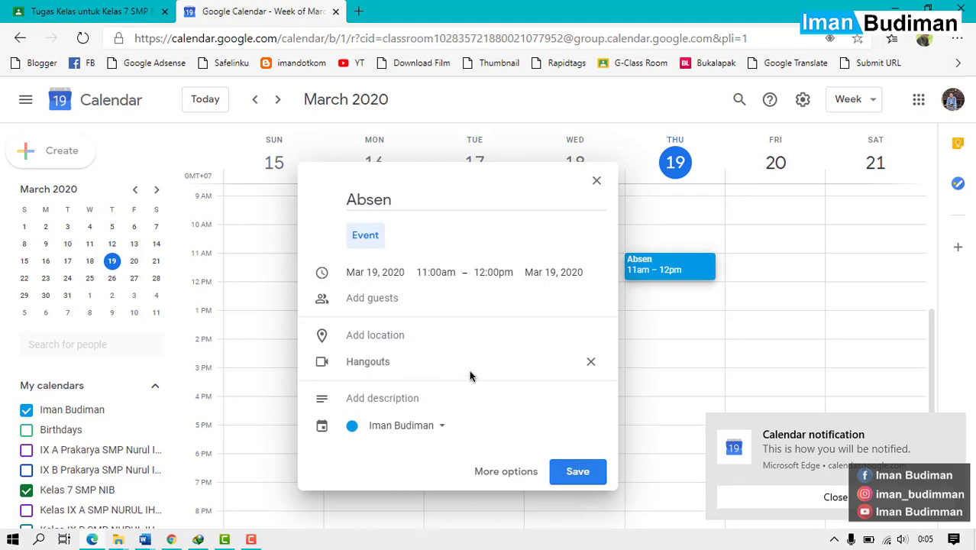
{"action": "left_click", "coordinate": [591, 471]}
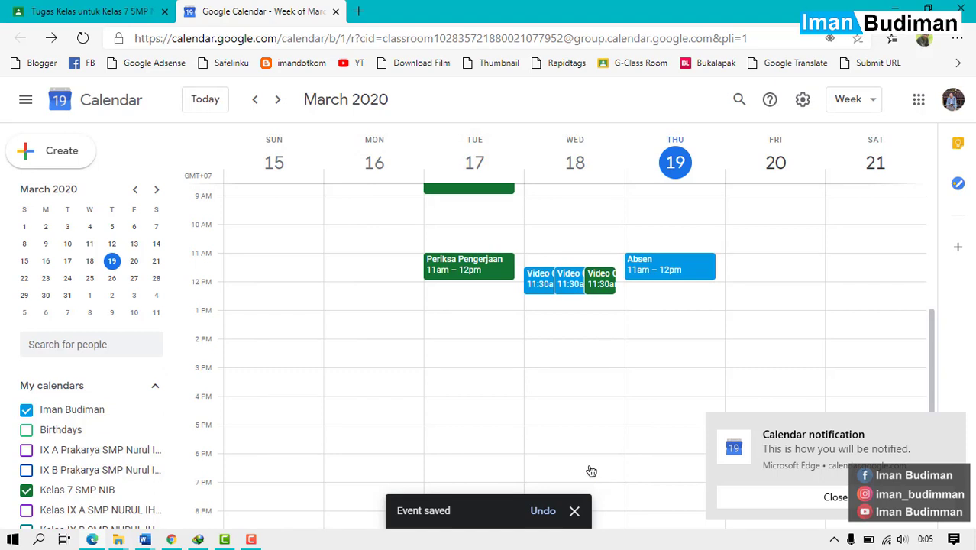
{"action": "left_click", "coordinate": [36, 9]}
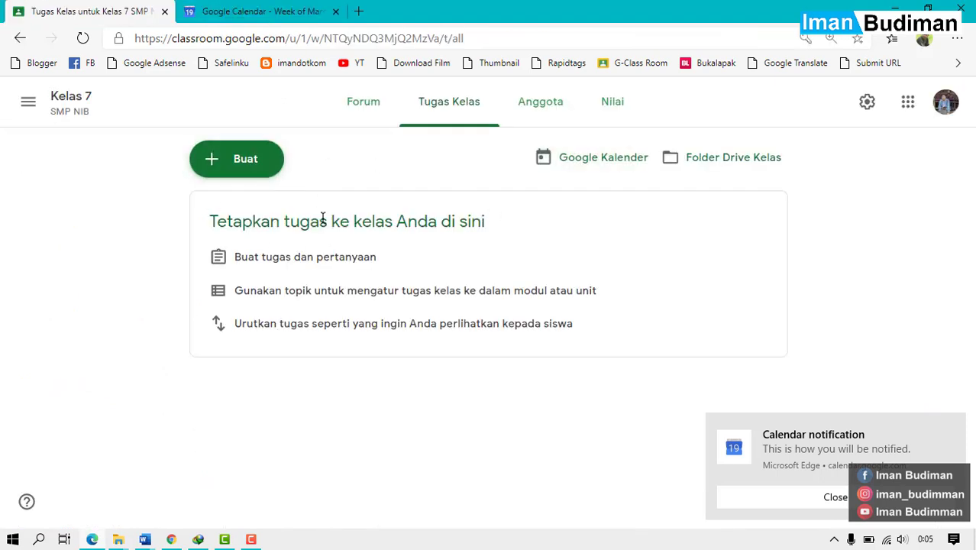
Review the Kelas 7 Forum stream showing the posted announcement.
{"action": "left_click", "coordinate": [376, 129]}
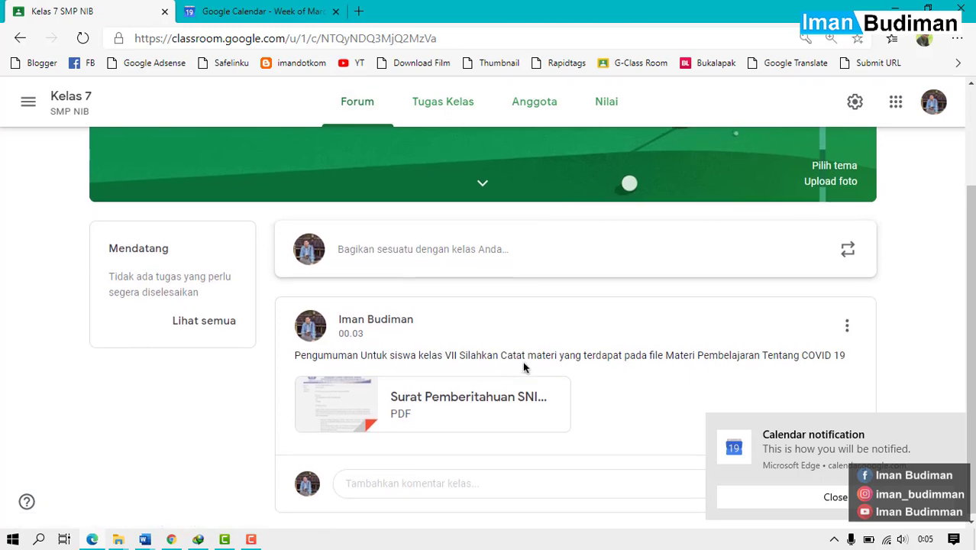
{"action": "scroll", "coordinate": [523, 367], "scroll_direction": "up", "scroll_amount": 2}
{"action": "scroll", "coordinate": [523, 367], "scroll_direction": "down", "scroll_amount": 2}
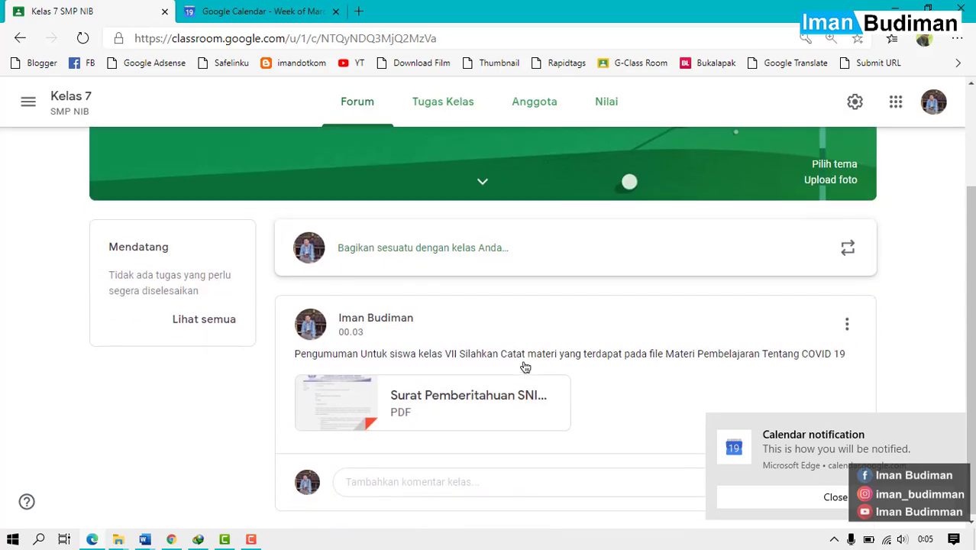
{"action": "scroll", "coordinate": [524, 366], "scroll_direction": "up", "scroll_amount": 2}
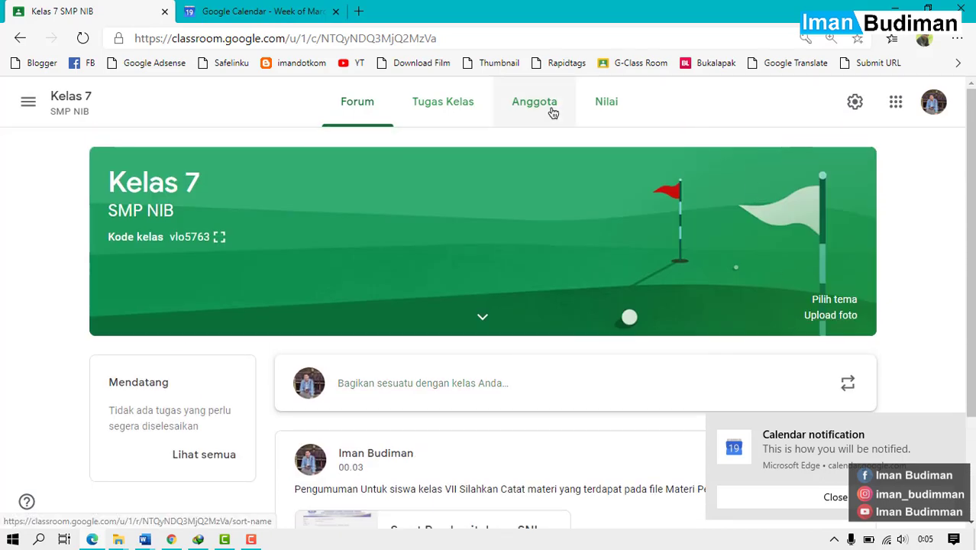
Check the Tugas Kelas create menu and empty Nilai gradebook, then return to Forum.
{"action": "left_click", "coordinate": [468, 114]}
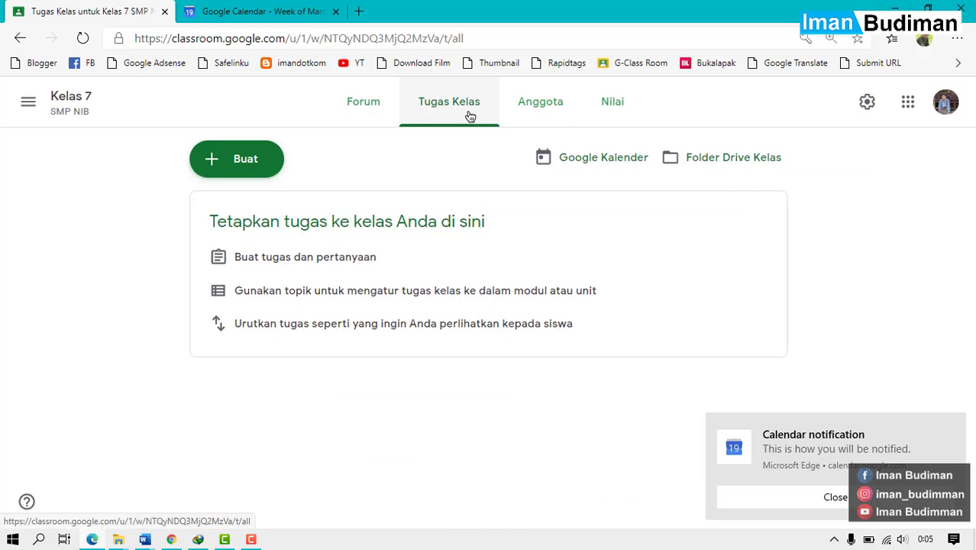
{"action": "left_click", "coordinate": [264, 182]}
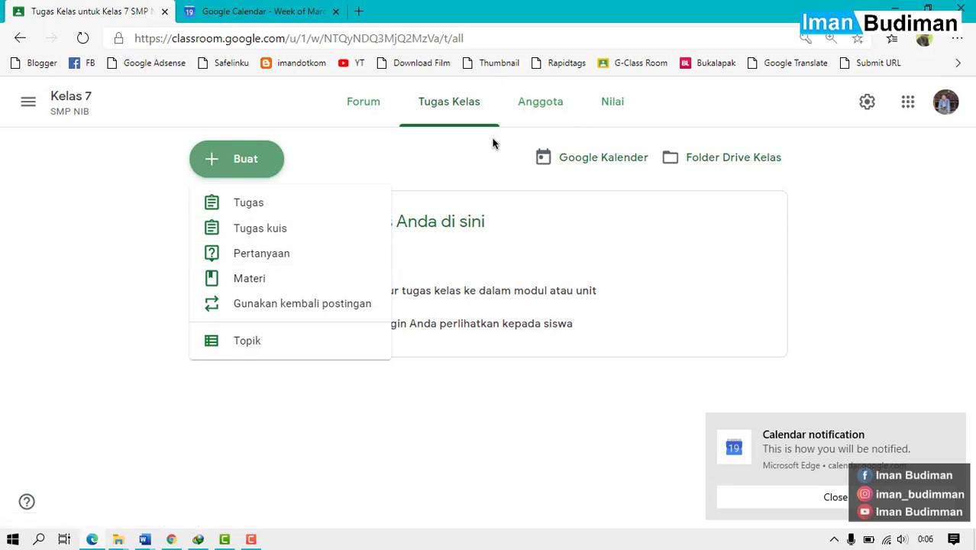
{"action": "left_click", "coordinate": [146, 295]}
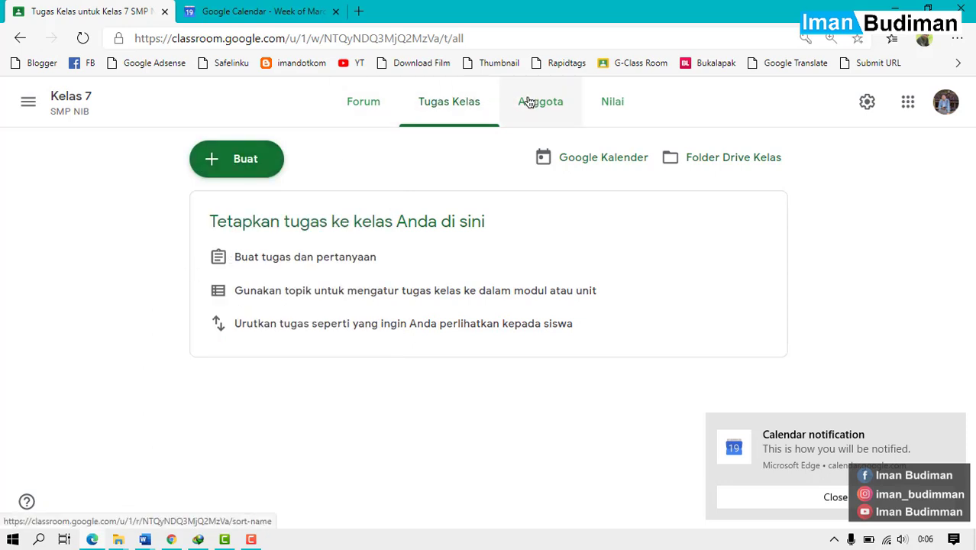
{"action": "left_click", "coordinate": [610, 101]}
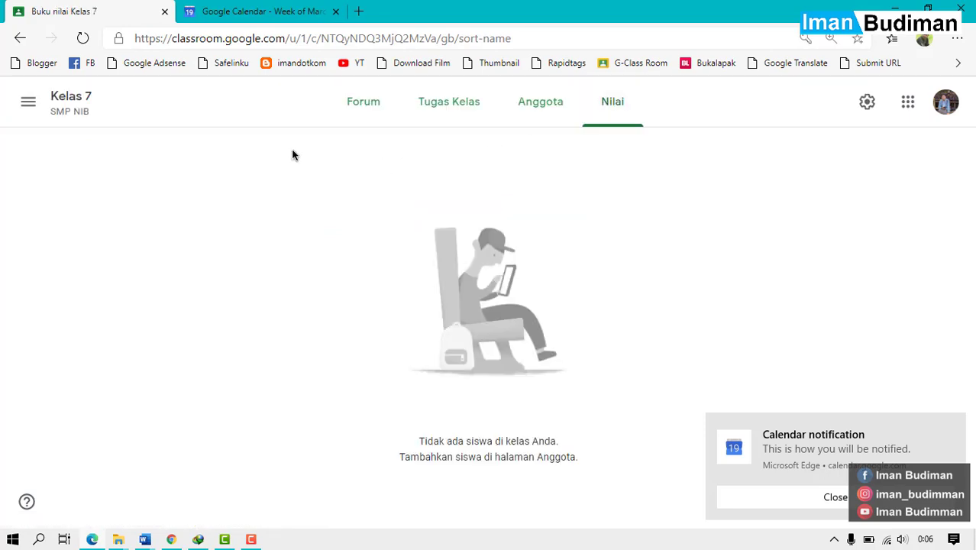
{"action": "left_click", "coordinate": [391, 98]}
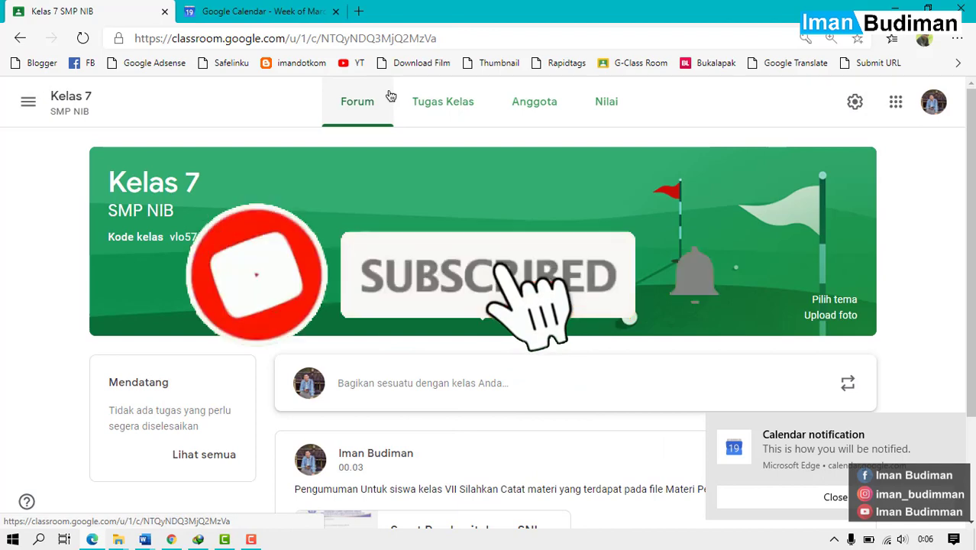
{"action": "scroll", "coordinate": [489, 277], "scroll_direction": "down", "scroll_amount": 3}
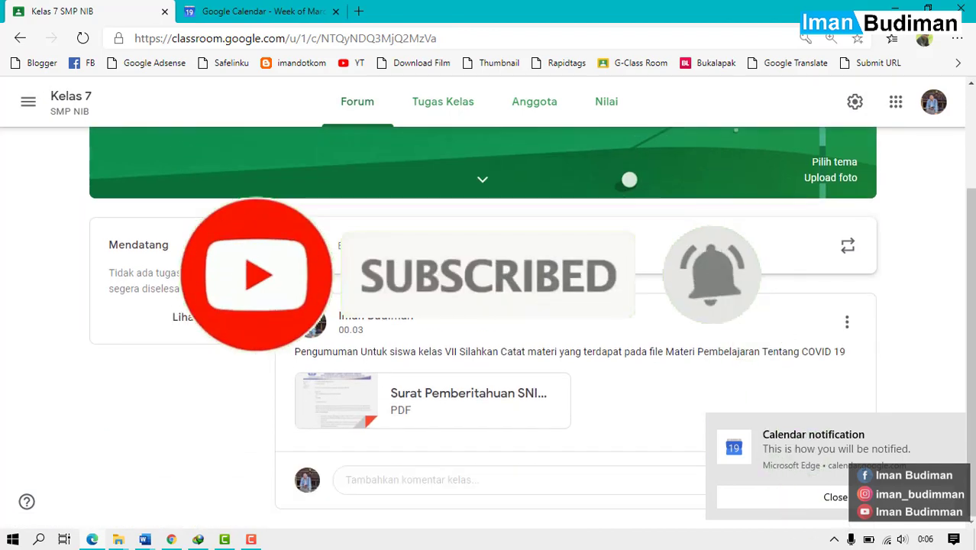
{"action": "scroll", "coordinate": [489, 276], "scroll_direction": "up", "scroll_amount": 3}
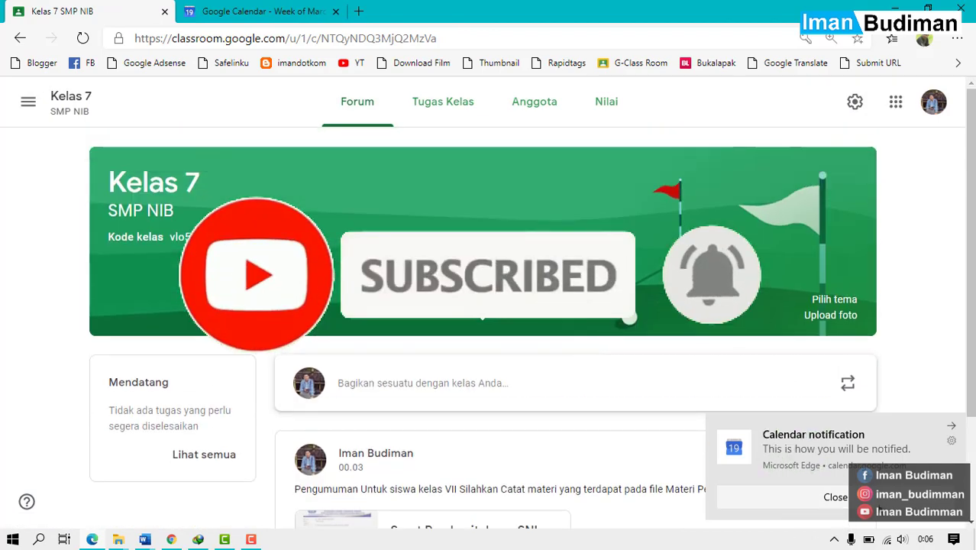